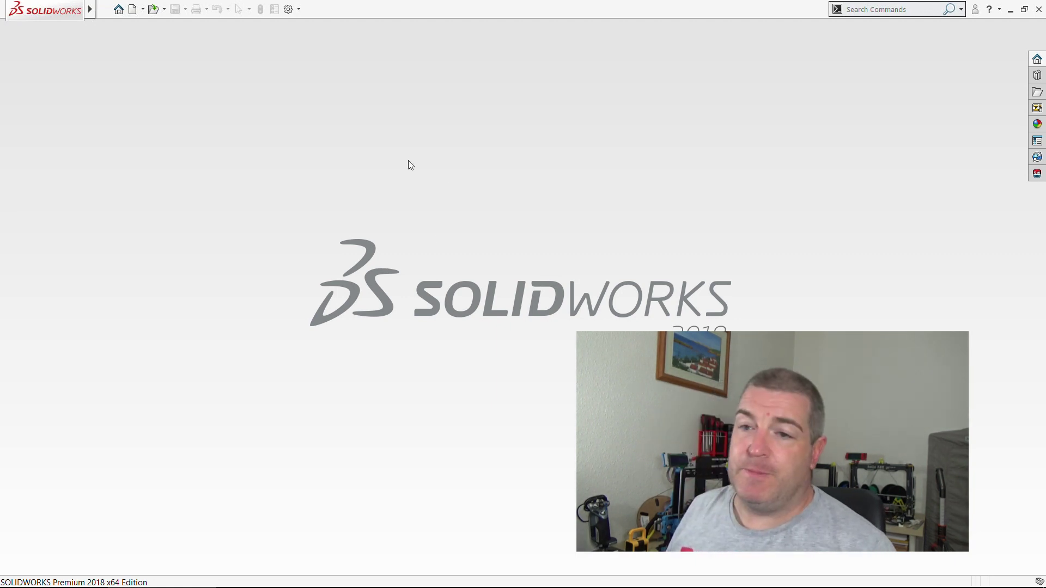
- Create a new part and sketch two concentric circles at the origin on the Front Plane
left_click(133, 9)
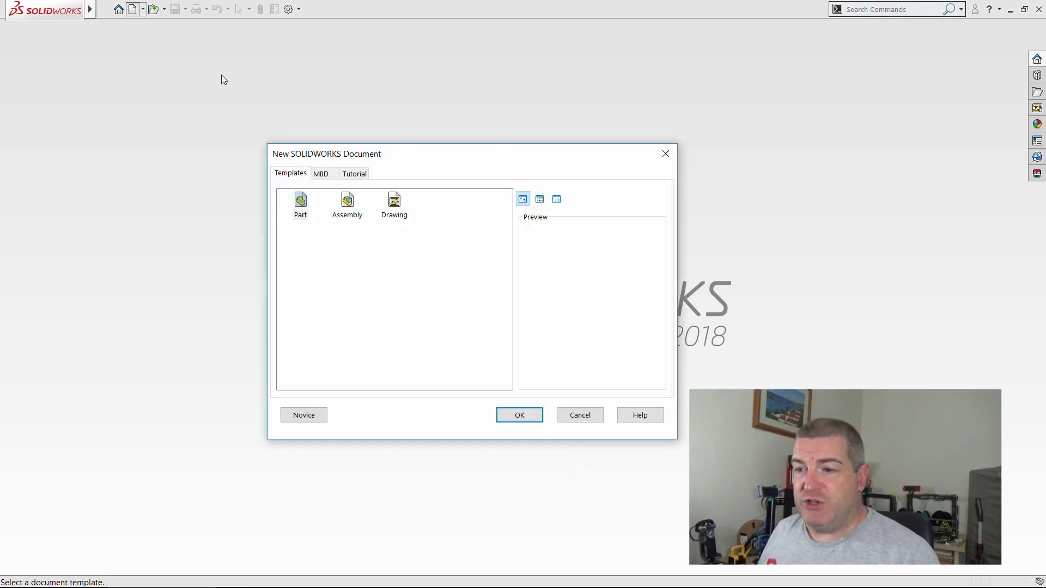
double_click(300, 205)
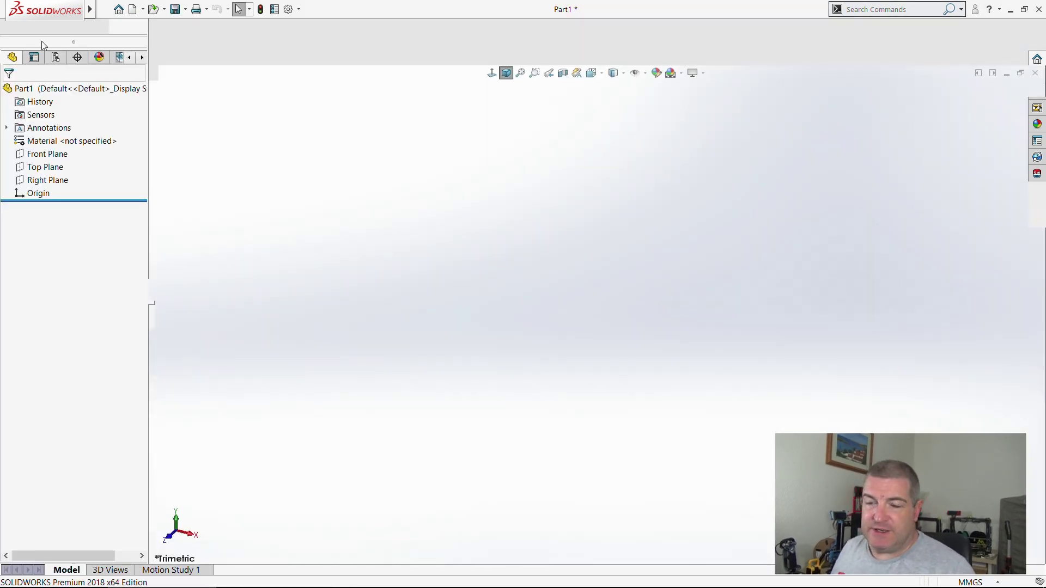
left_click(16, 34)
left_click(417, 177)
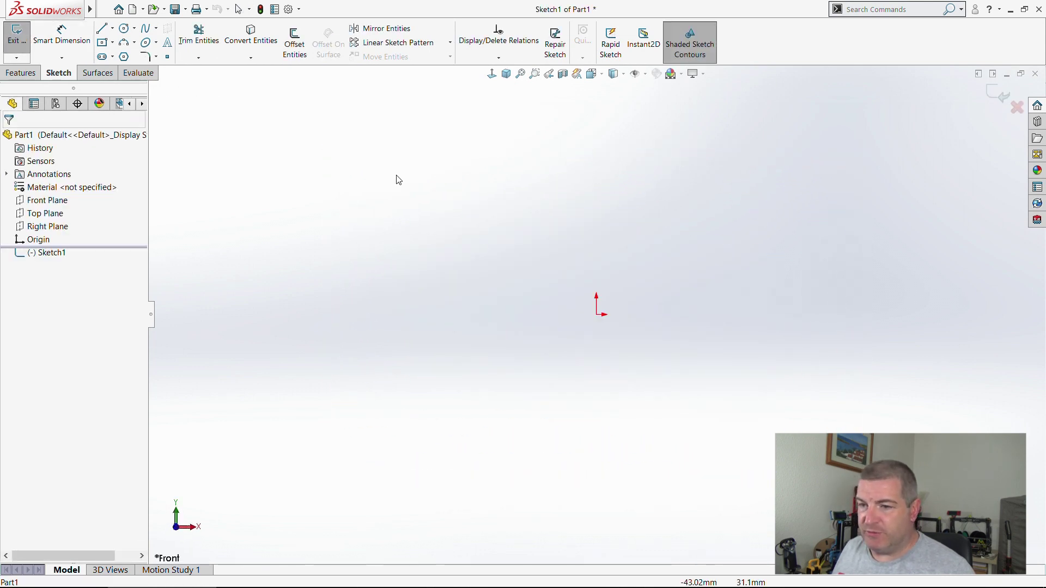
left_click(124, 28)
left_click(596, 314)
left_click(680, 322)
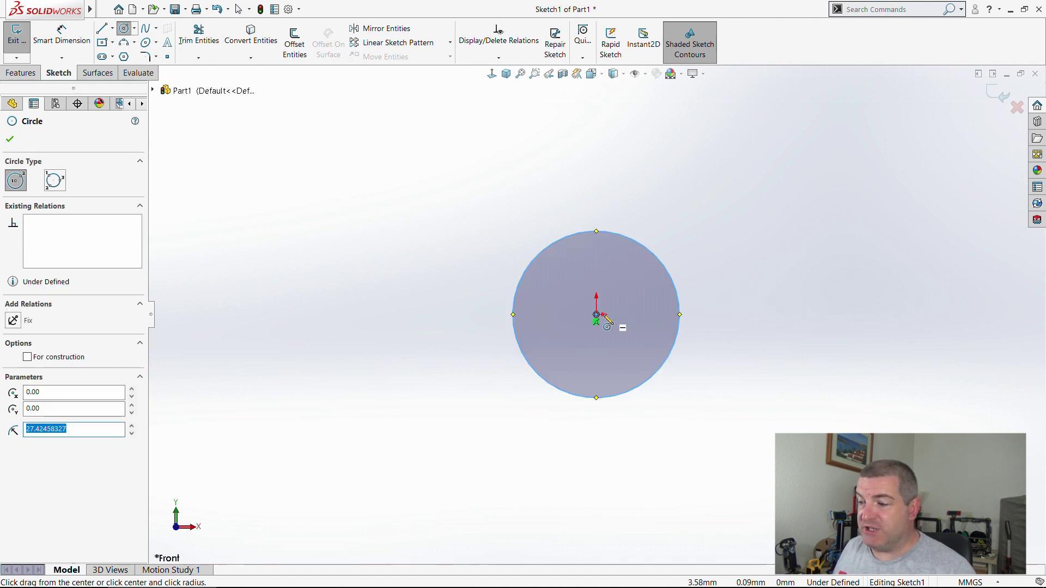
left_click(596, 314)
left_click(730, 314)
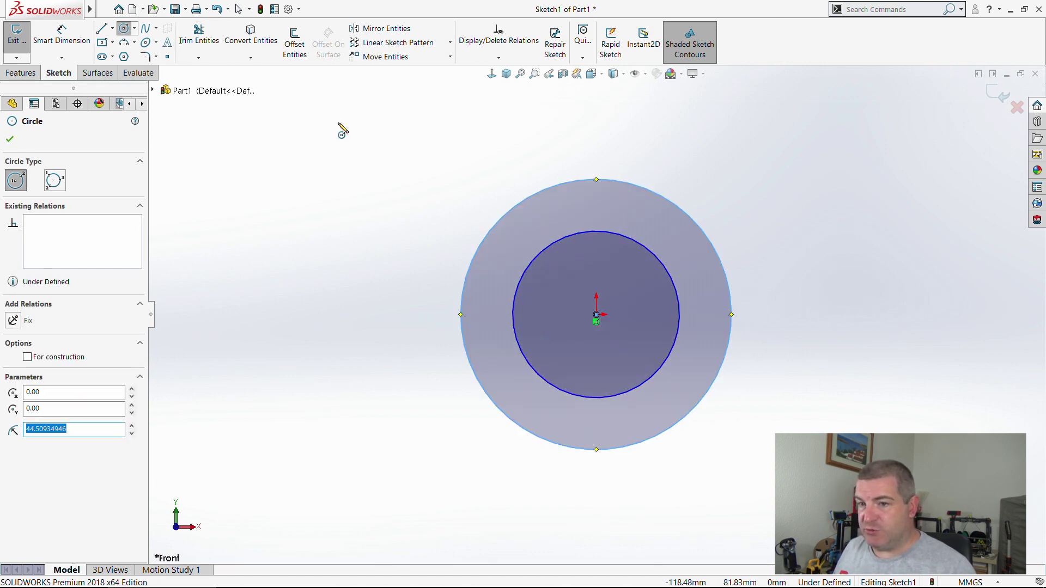
- Dimension the outer circle Ø41 mm and the inner bore circle Ø10.25 mm
right_click(729, 279)
left_click(733, 282)
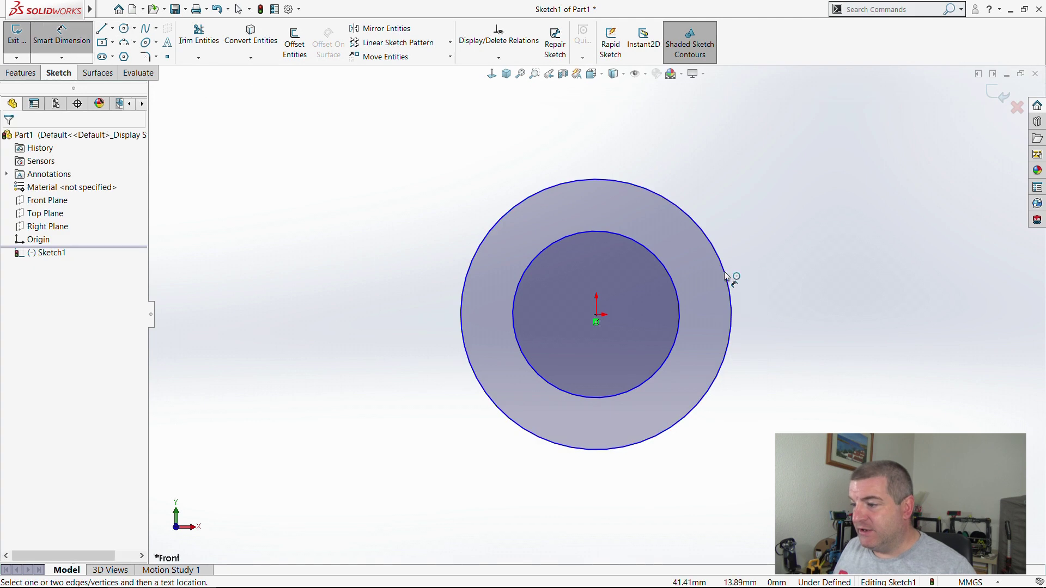
left_click(729, 280)
left_click(790, 305)
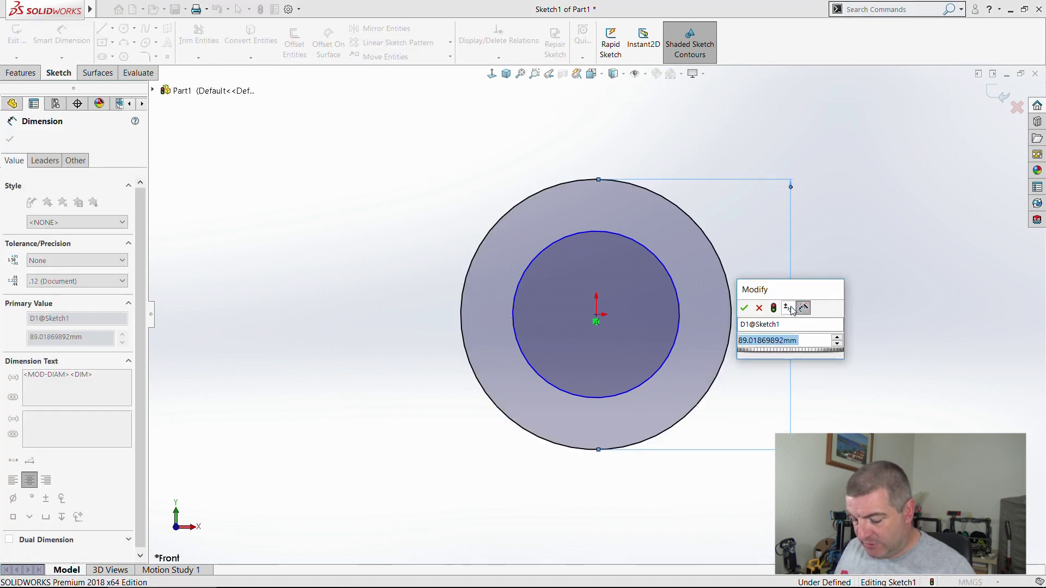
type("41")
key("Return")
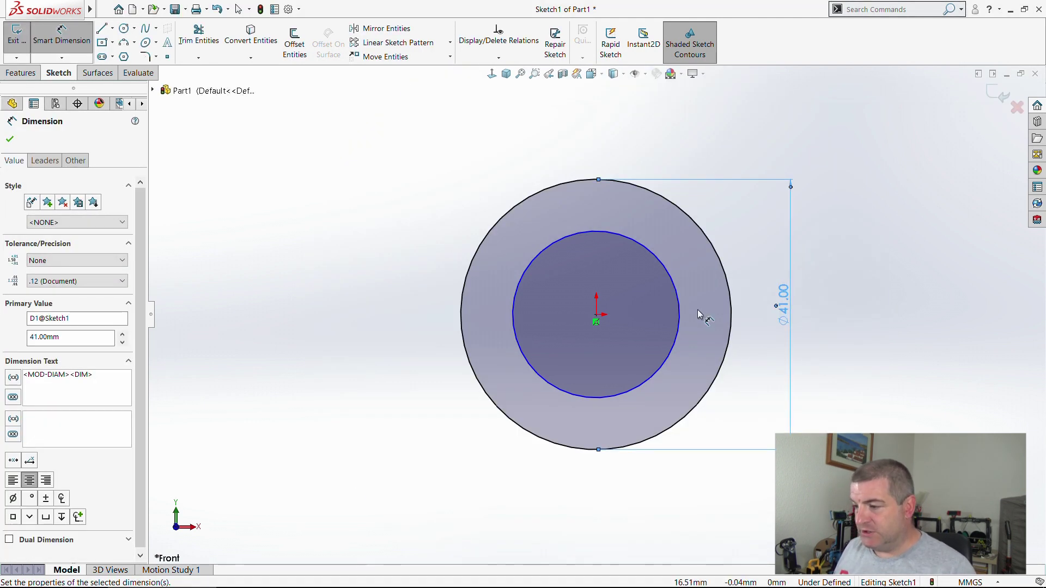
left_click(679, 313)
left_click(703, 305)
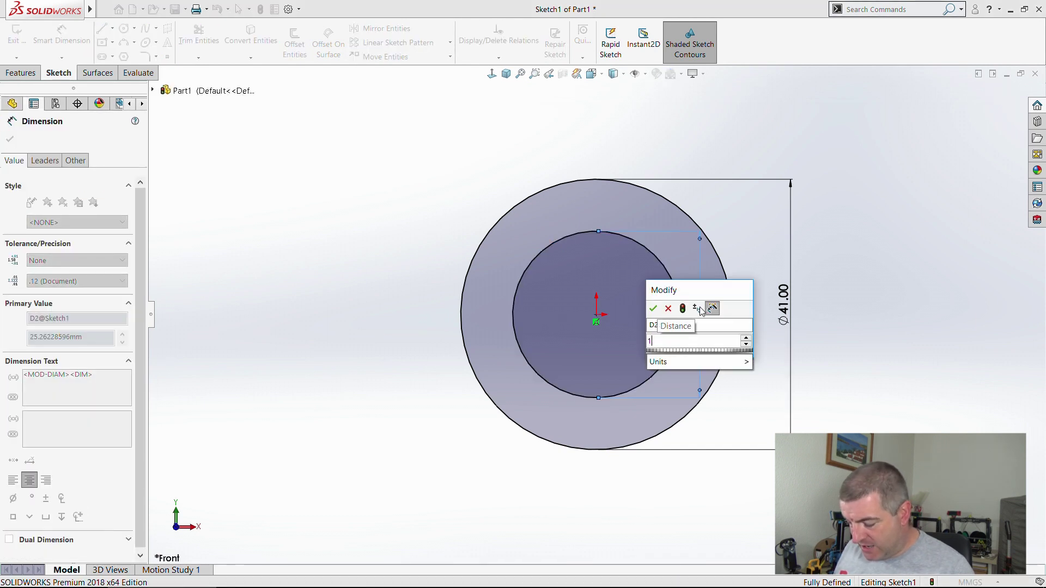
type("10.25")
key("Return")
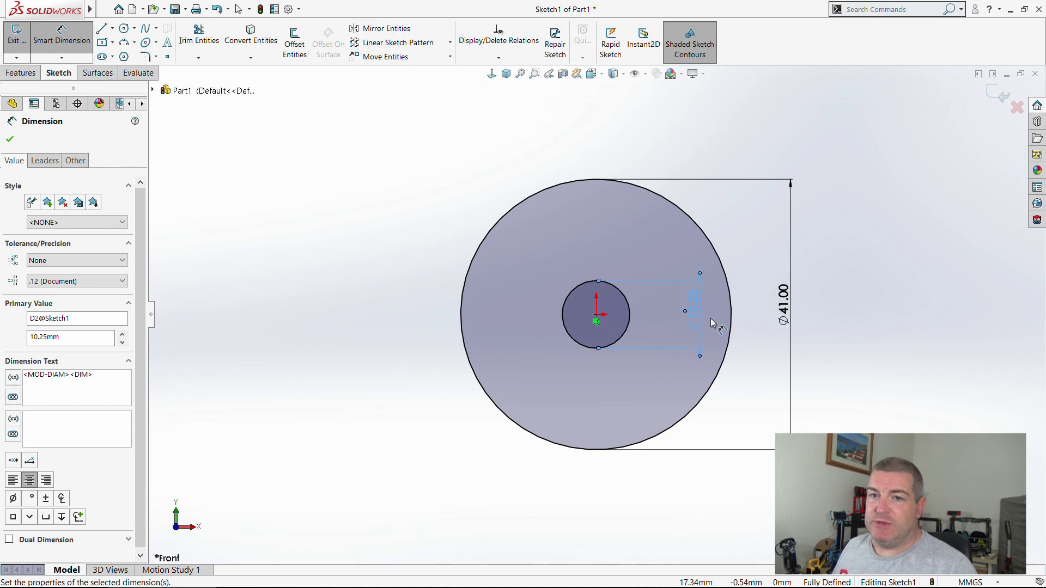
- Exit the sketch and extrude it 10 mm into a disc with Extruded Boss/Base
left_click(999, 95)
middle_click_drag(760, 297, 747, 318)
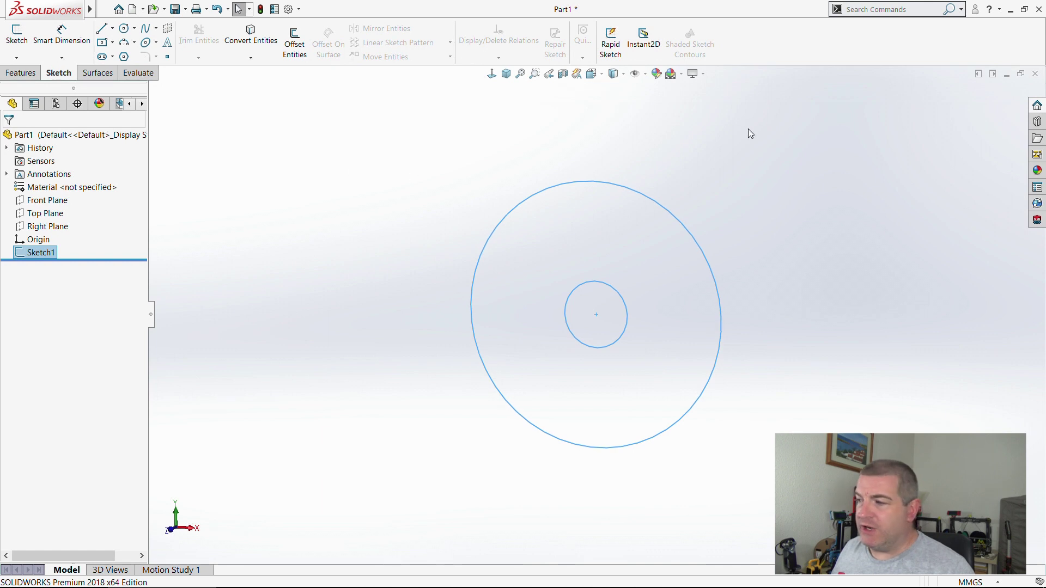
left_click(22, 73)
left_click(23, 41)
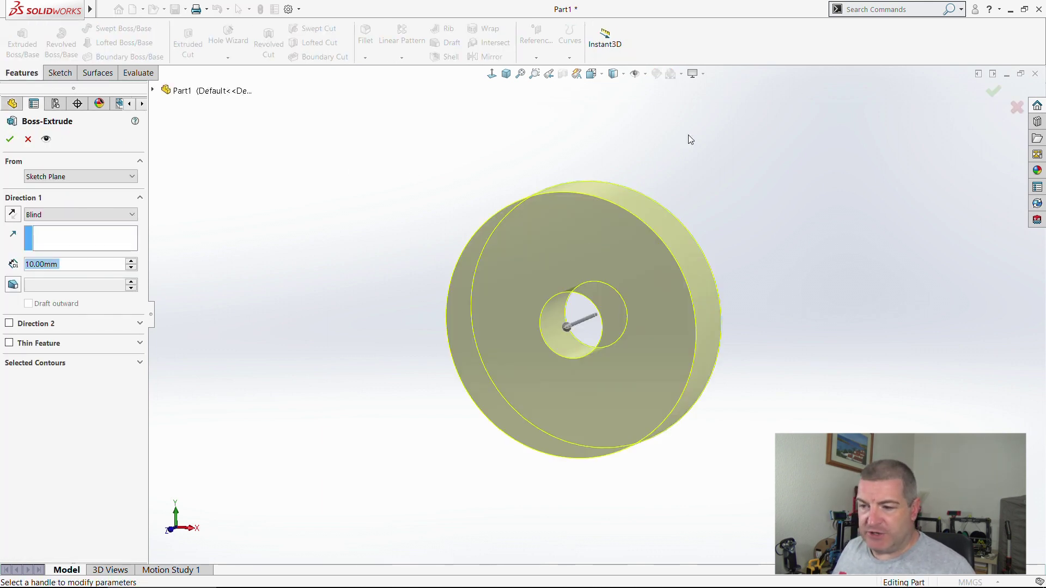
left_click(992, 93)
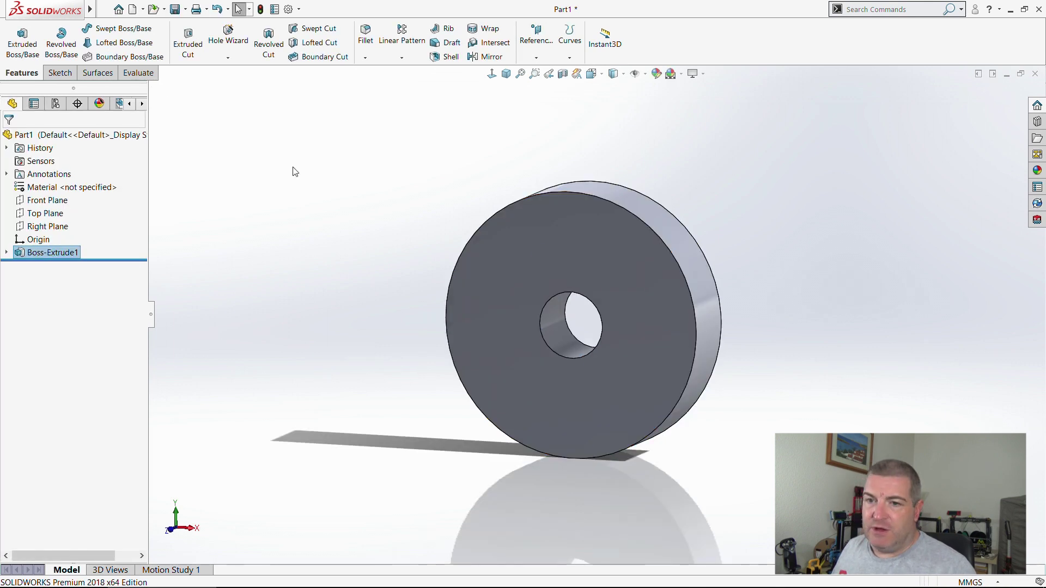
- On the disc's front face, sketch an origin-centred Ø18 mm hub circle
left_click(563, 256)
left_click(611, 207)
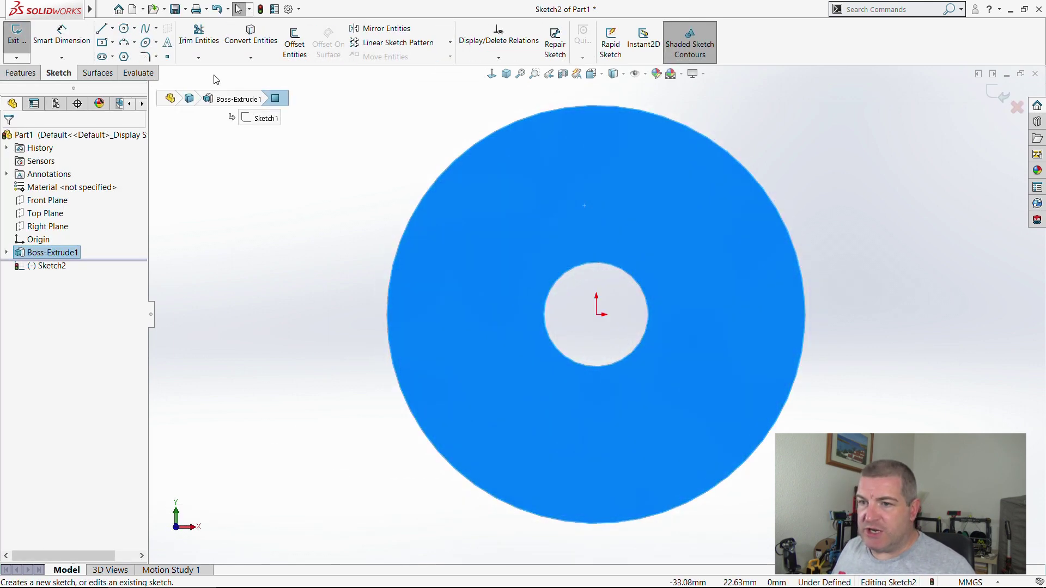
left_click(124, 29)
mouse_move(596, 314)
left_mouse_down()
mouse_move(681, 308)
mouse_move(684, 339)
left_mouse_up()
right_click(687, 344)
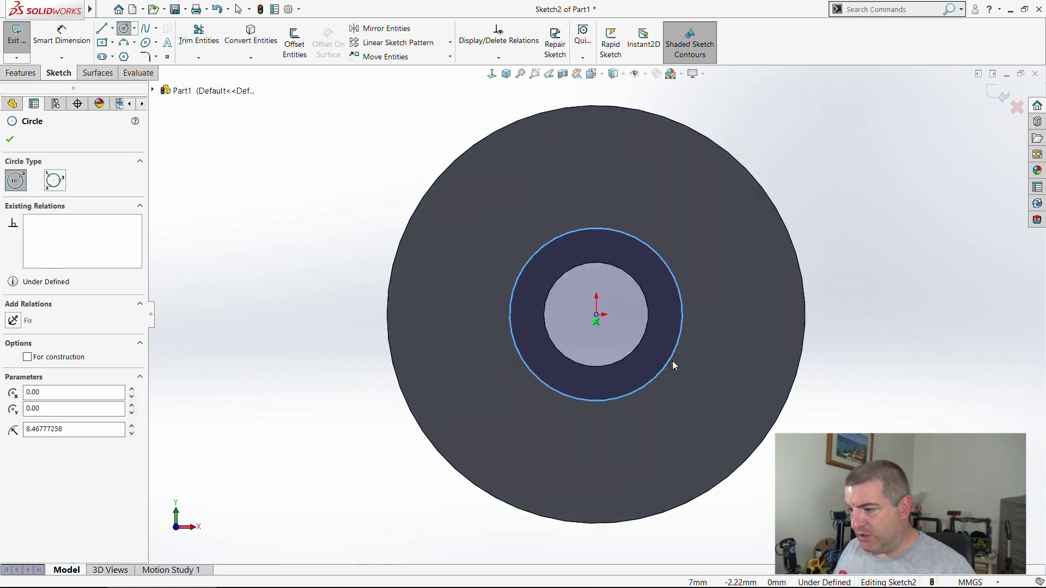
left_click(676, 354)
left_click(684, 333)
left_click(724, 305)
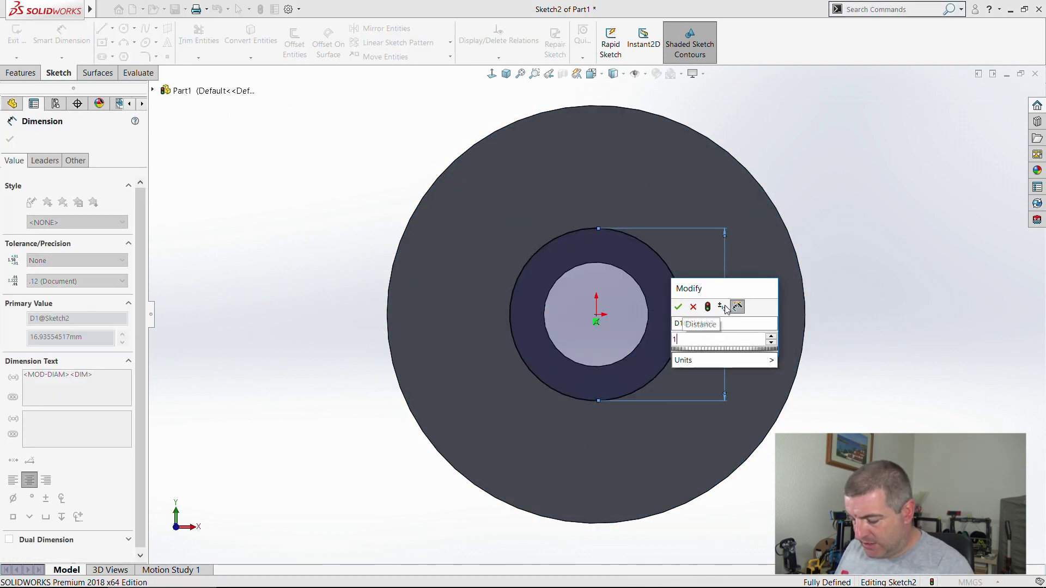
key("Return")
- Convert the bore edge into the sketch and extrude the hub 3 mm
left_click(251, 41)
left_click(622, 273)
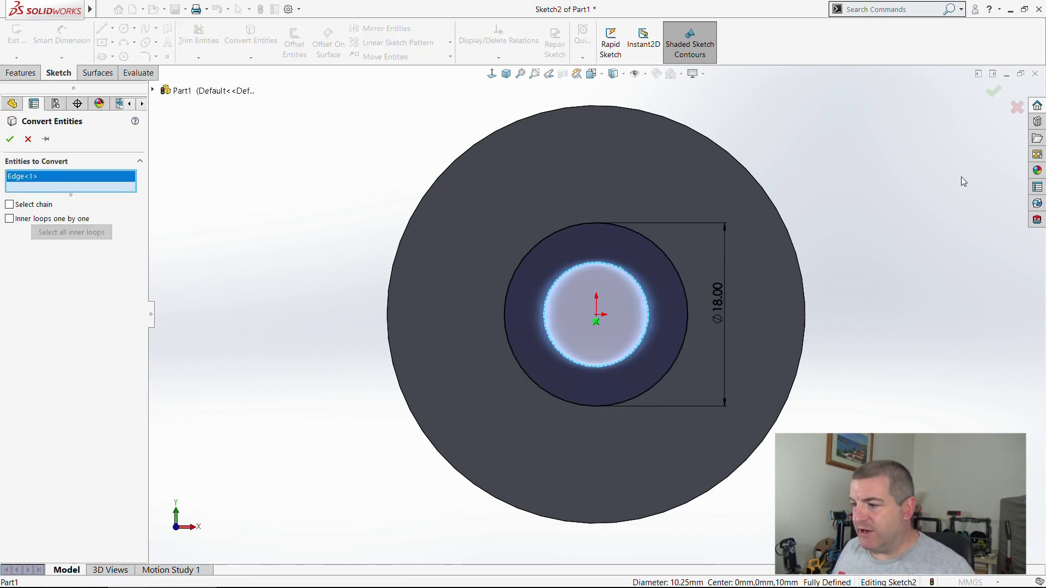
left_click(994, 94)
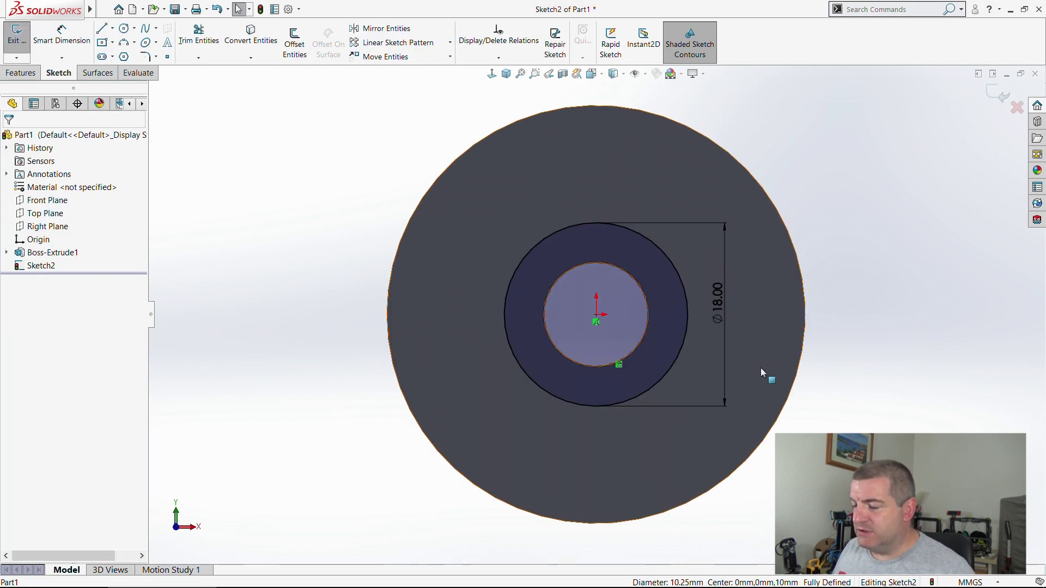
left_click(21, 72)
left_click(23, 53)
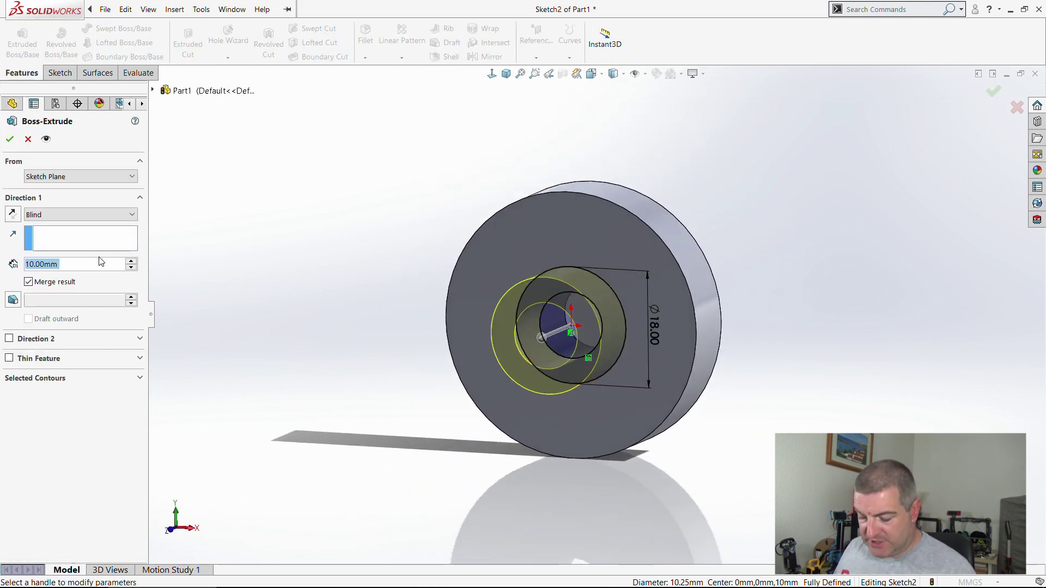
type("3")
key("Return")
left_click(994, 92)
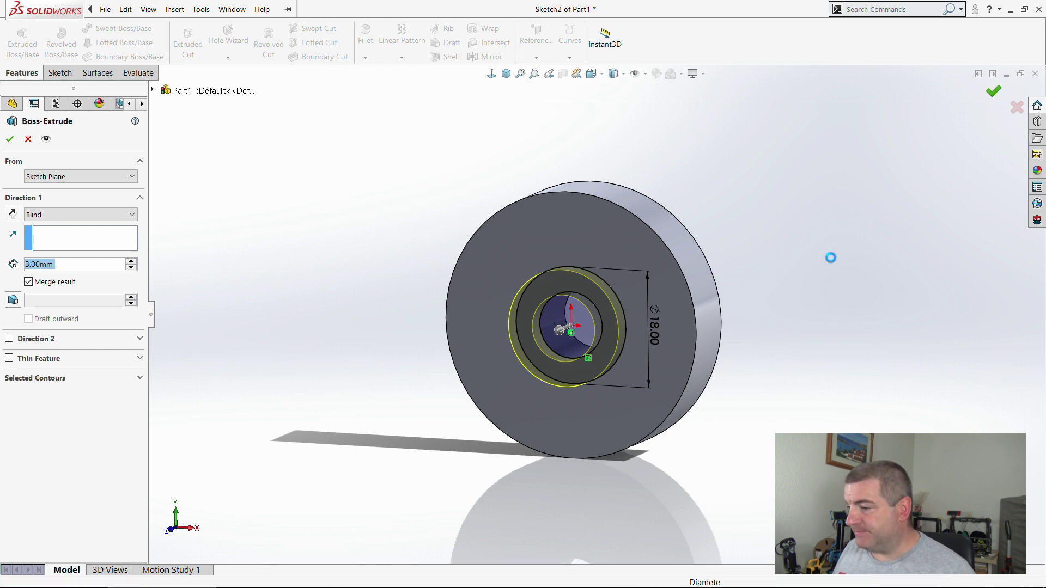
middle_click_drag(705, 306, 602, 218)
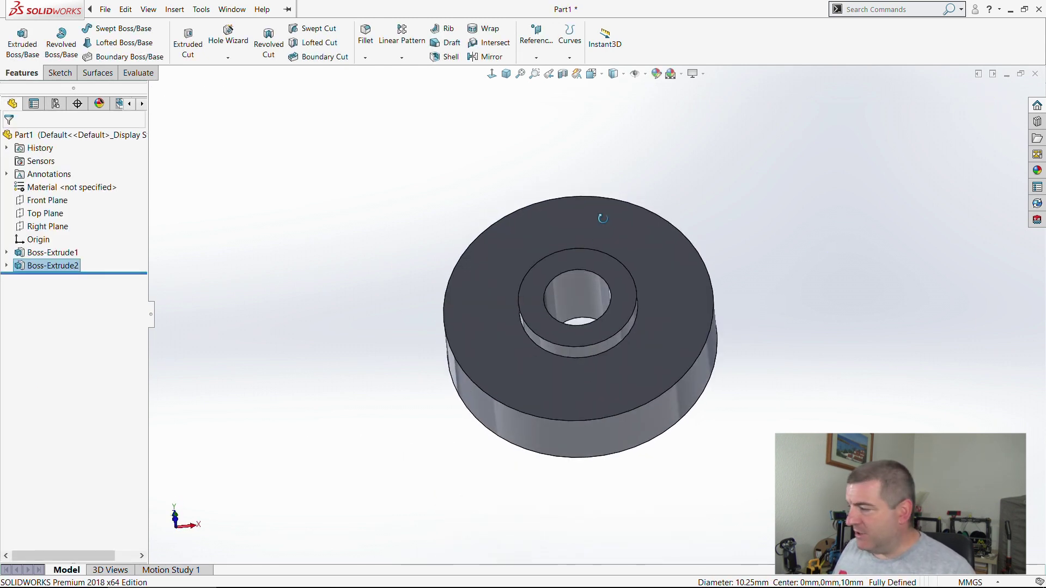
- Fillet the hub-to-disc edge with a 2 mm radius and orbit to inspect it
left_click(366, 36)
left_click(555, 357)
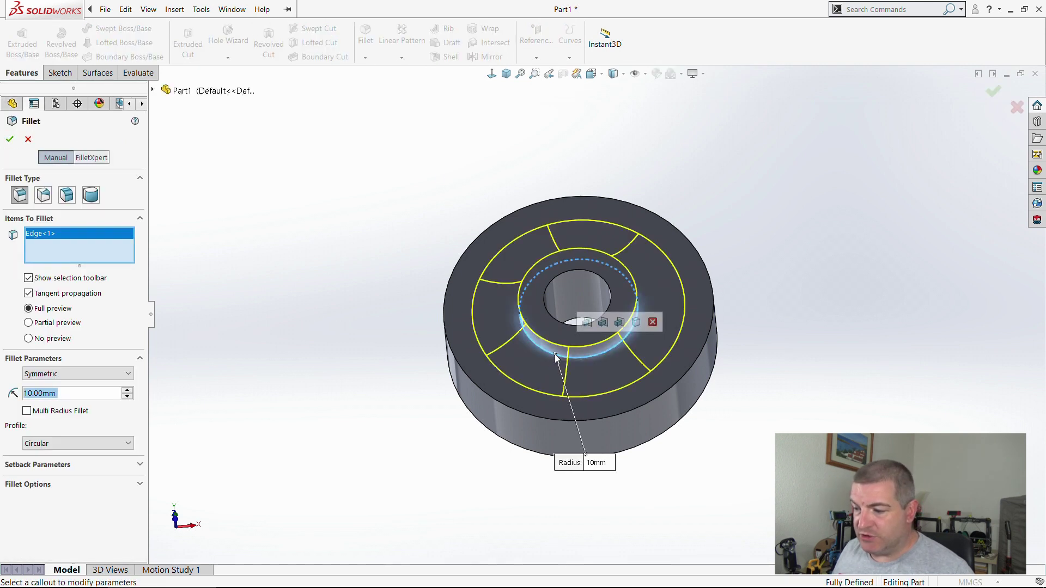
type("2")
key("Return")
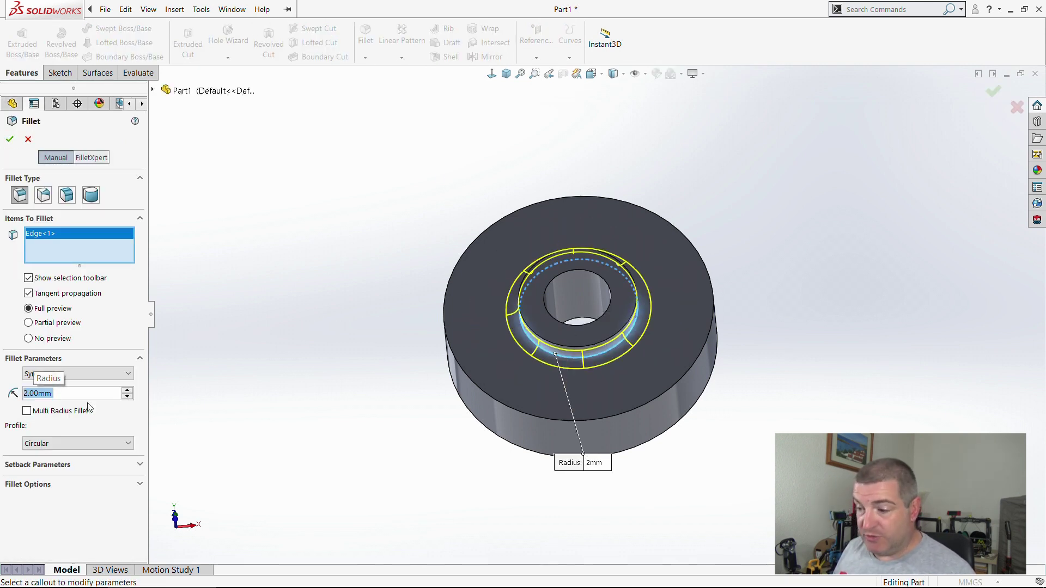
left_click(993, 91)
middle_click_drag(536, 433, 531, 402)
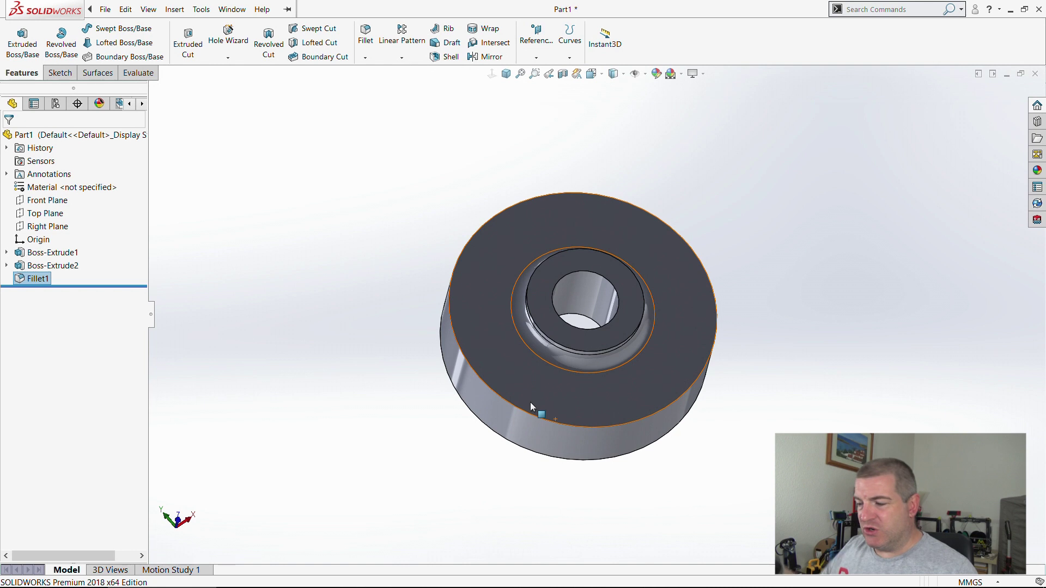
middle_click_drag(514, 217, 497, 294)
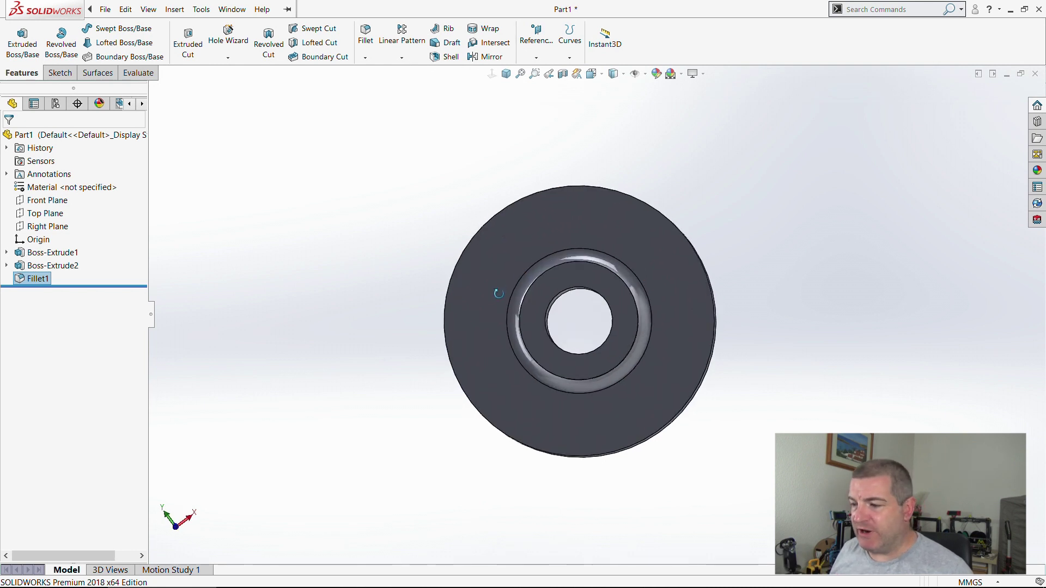
- Sketch a centre rectangle on the hub face centred at the top of the bore
left_click(592, 288)
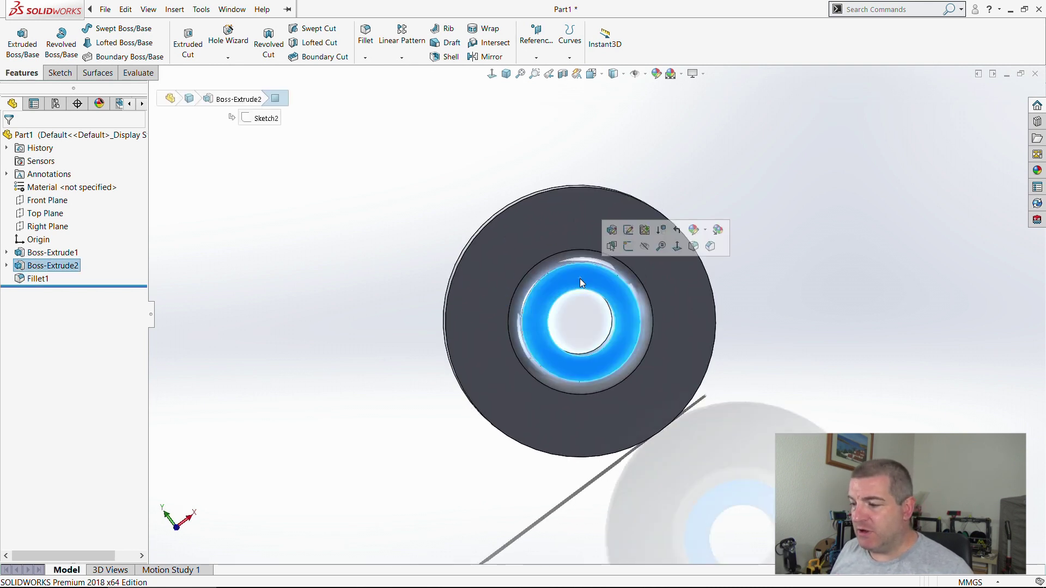
left_click(640, 245)
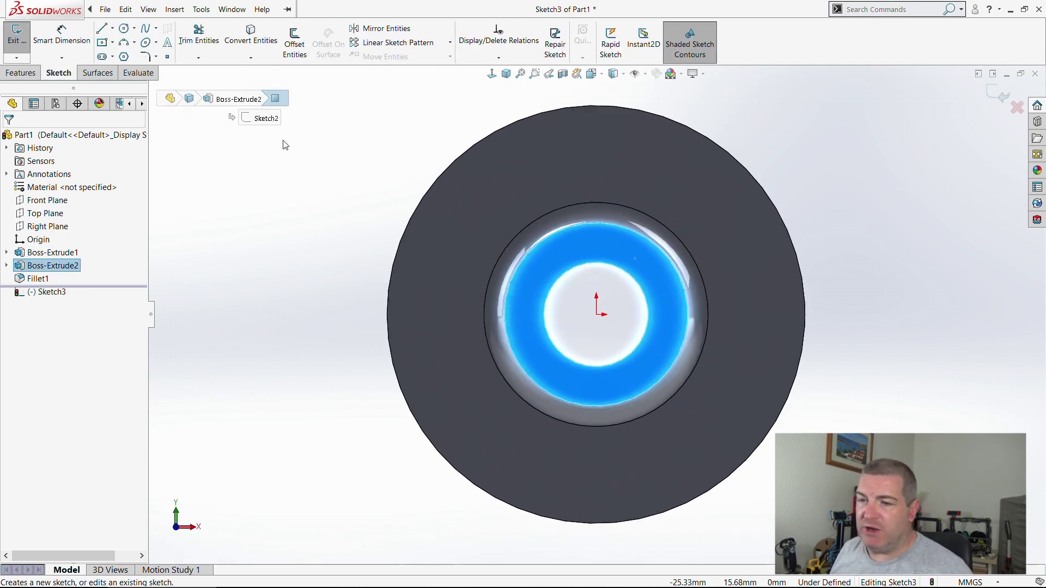
left_click(102, 42)
scroll(619, 307, "down", 3)
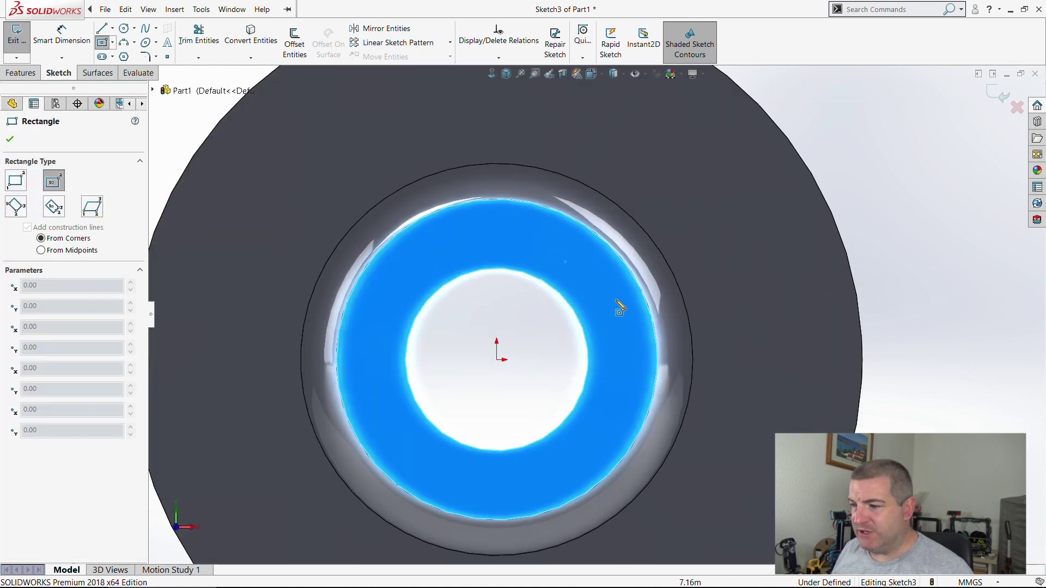
left_click(496, 268)
left_click(525, 296)
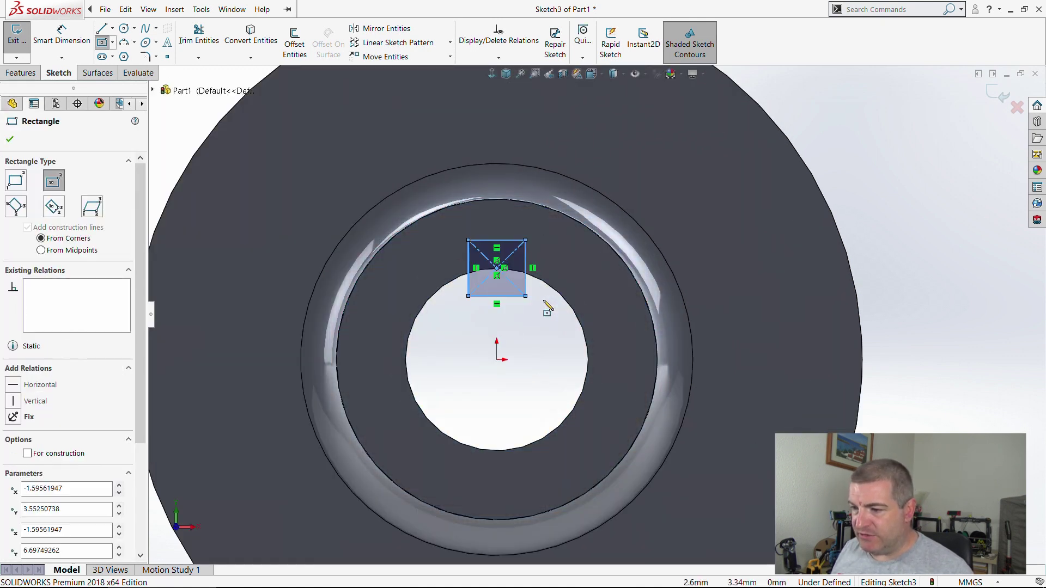
key("Escape")
- Make two rectangle sides equal and dimension the bottom width 4 mm
left_click(526, 267)
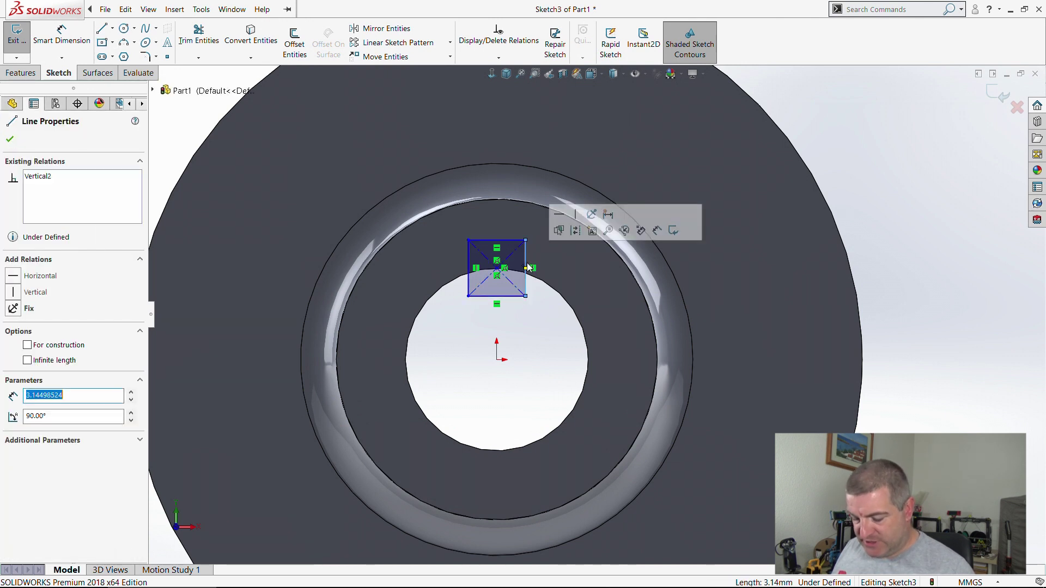
left_click(504, 240, "ctrl")
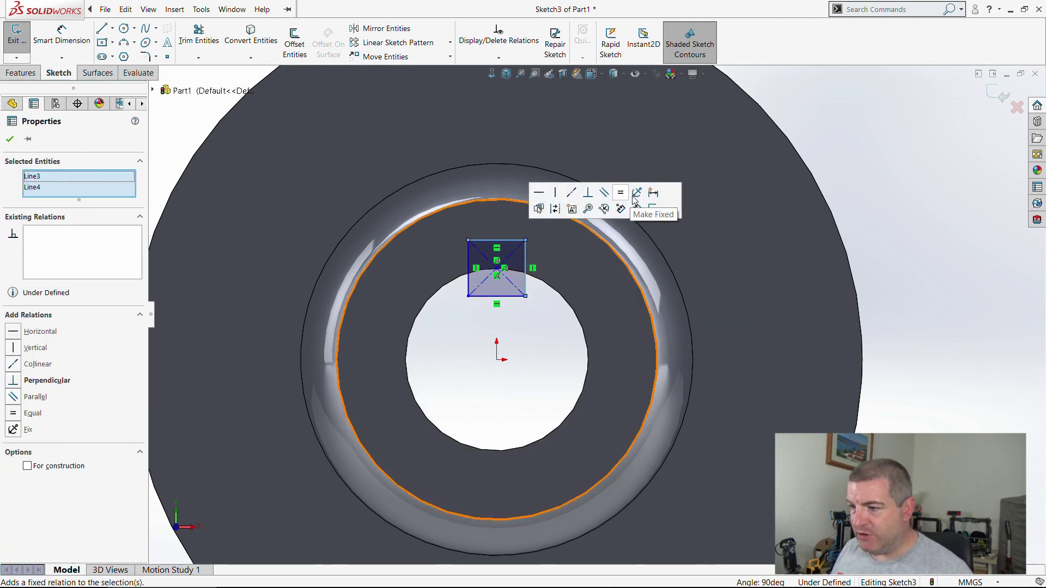
left_click(620, 195)
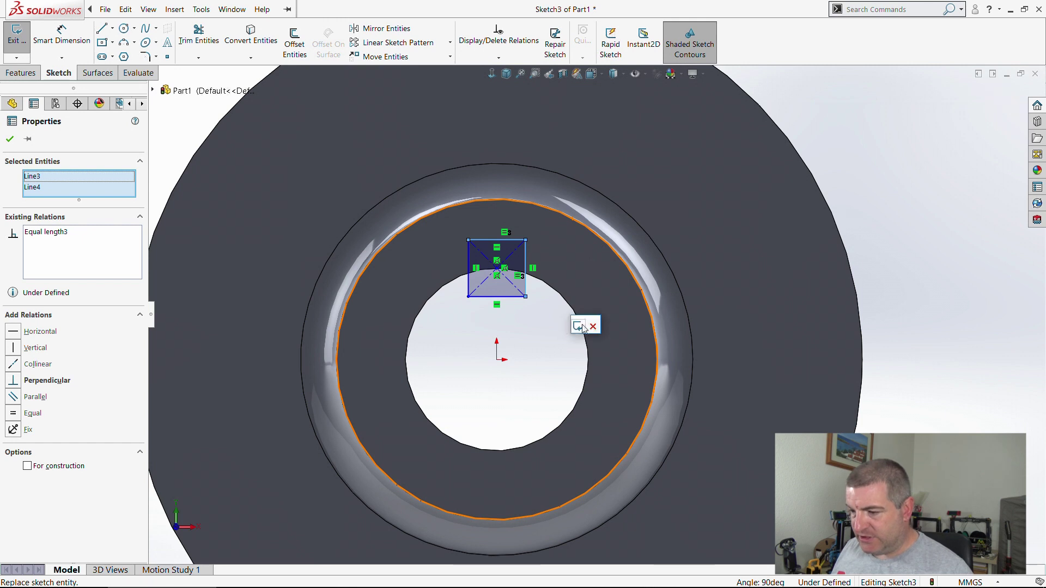
key("s")
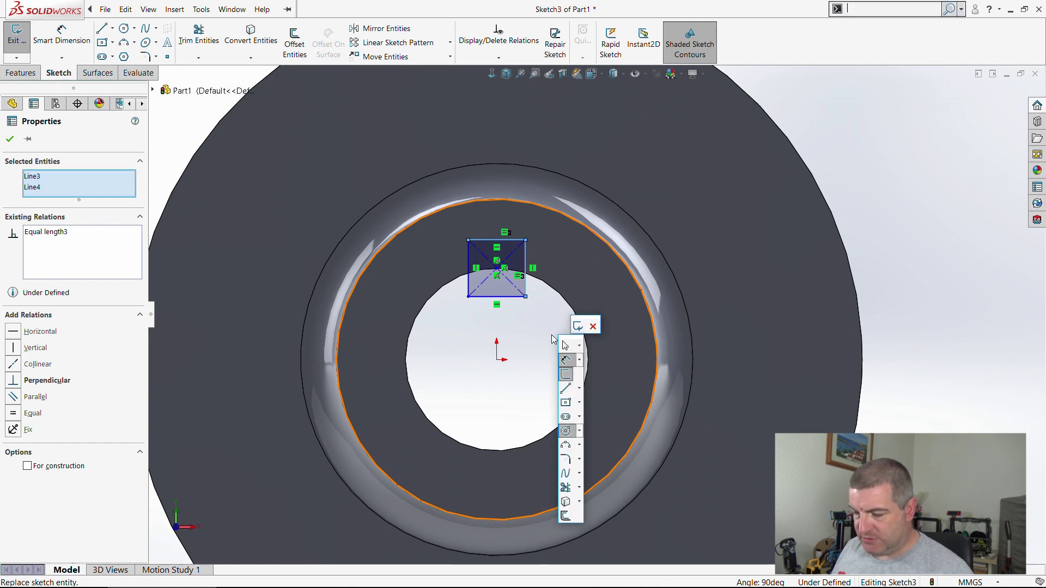
left_click(565, 360)
left_click(503, 297)
left_click(502, 335)
type("4")
key("Return")
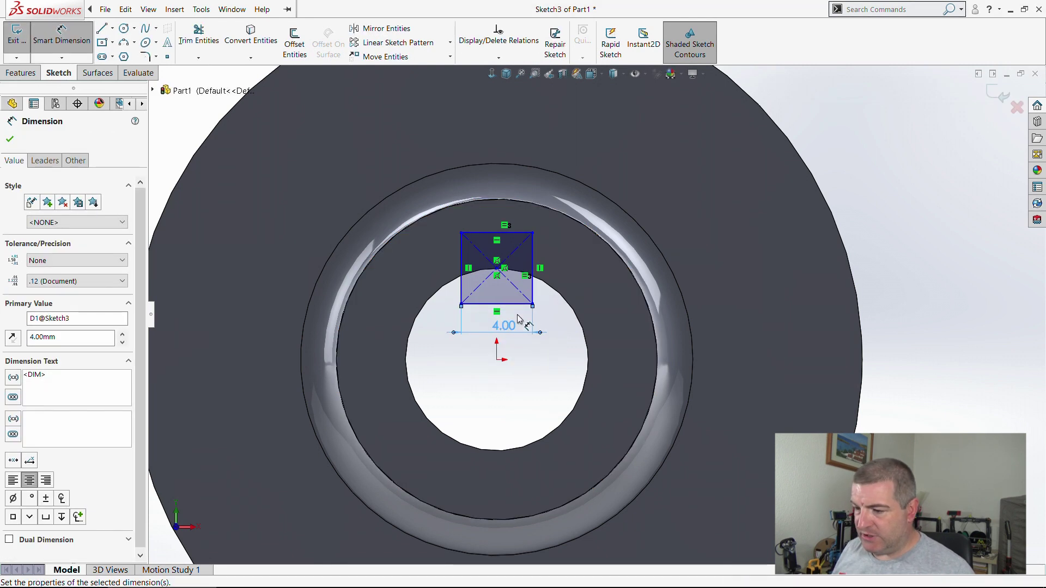
- Add a Vertical relation between the rectangle's centre point and the origin
key("Escape")
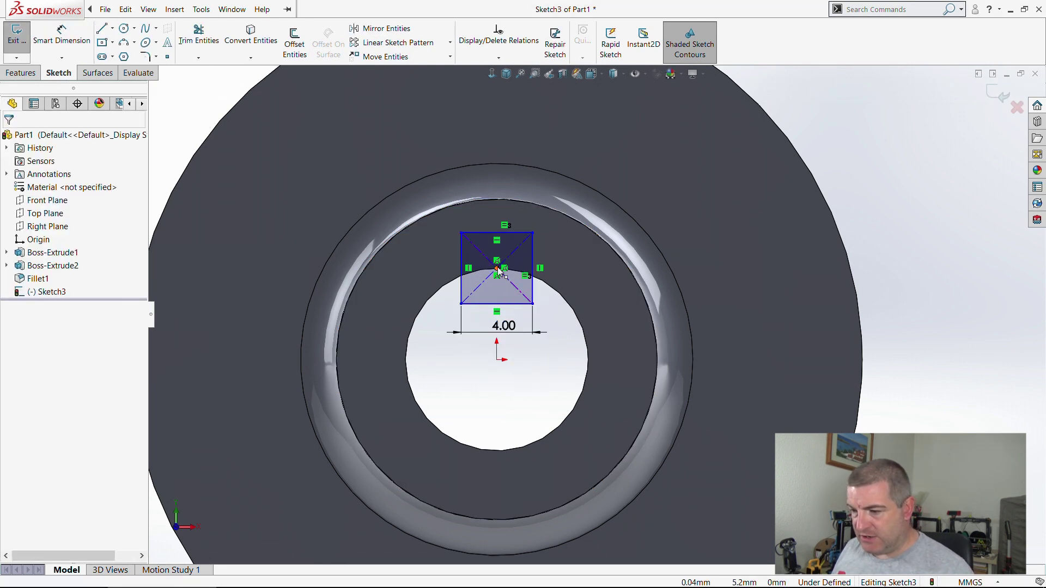
left_click(497, 268)
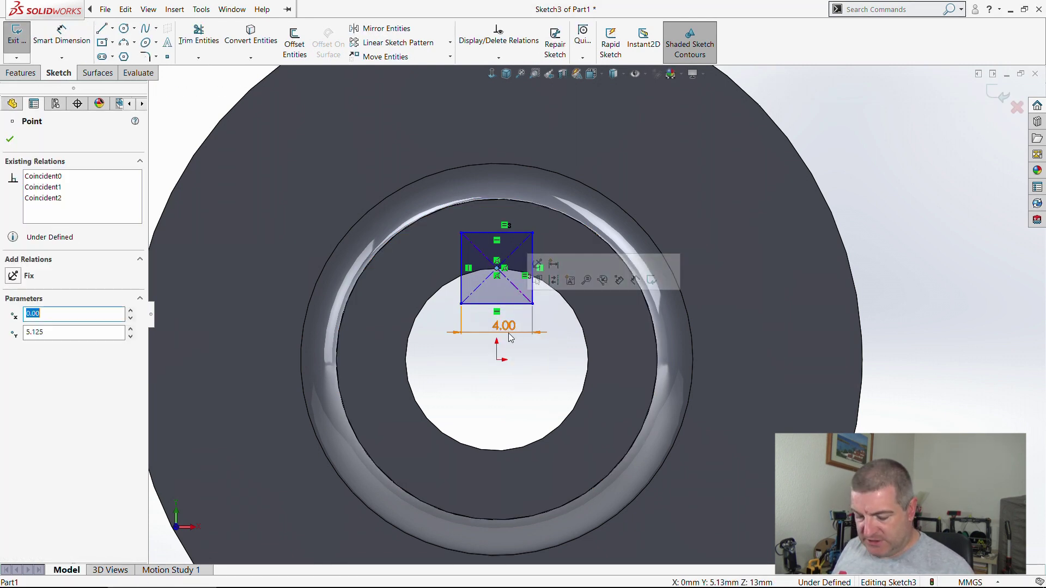
left_click(496, 359, "ctrl")
left_click(545, 312)
left_click(544, 374)
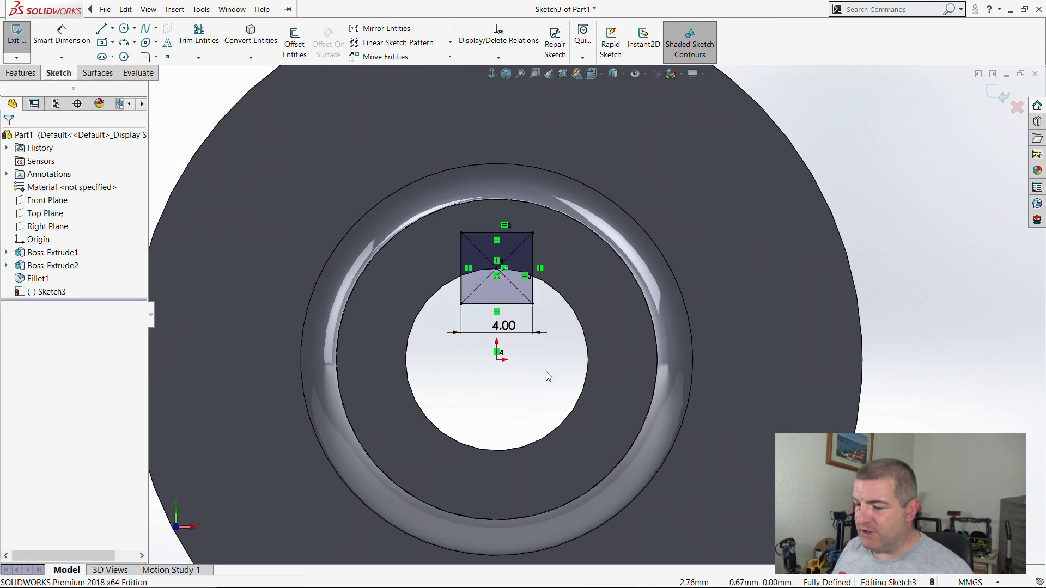
middle_click_drag(544, 373, 575, 364)
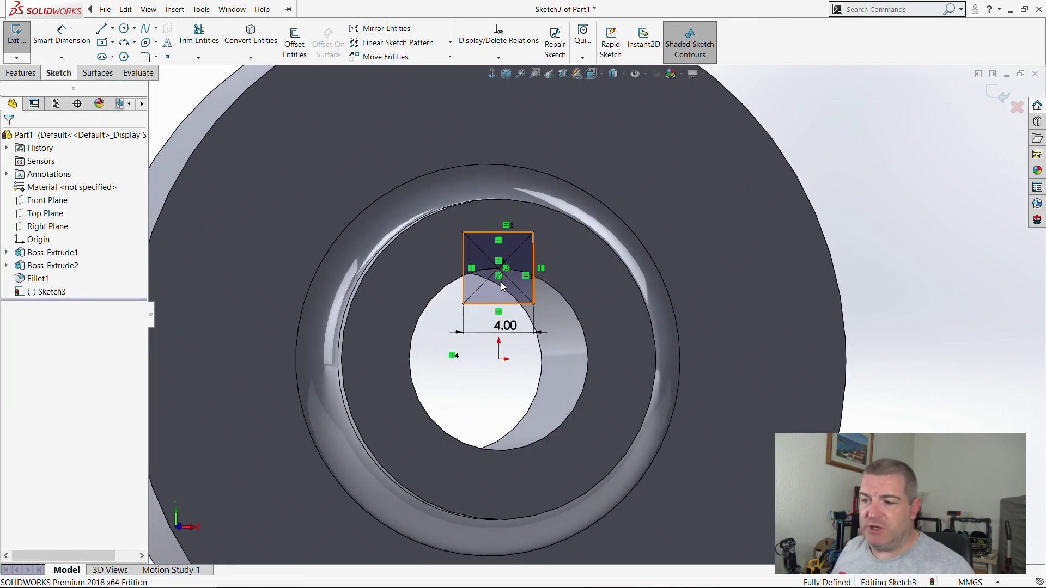
- Change the keyway width to 4.1 mm and exit the sketch
double_click(510, 326)
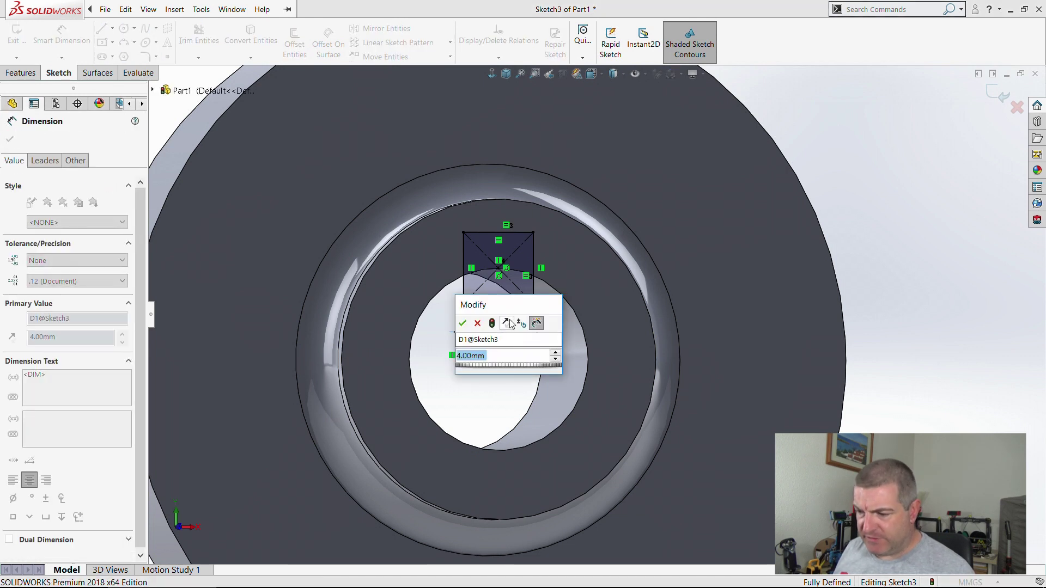
type("4.1")
key("Return")
left_click(1001, 95)
middle_click_drag(431, 300, 481, 272)
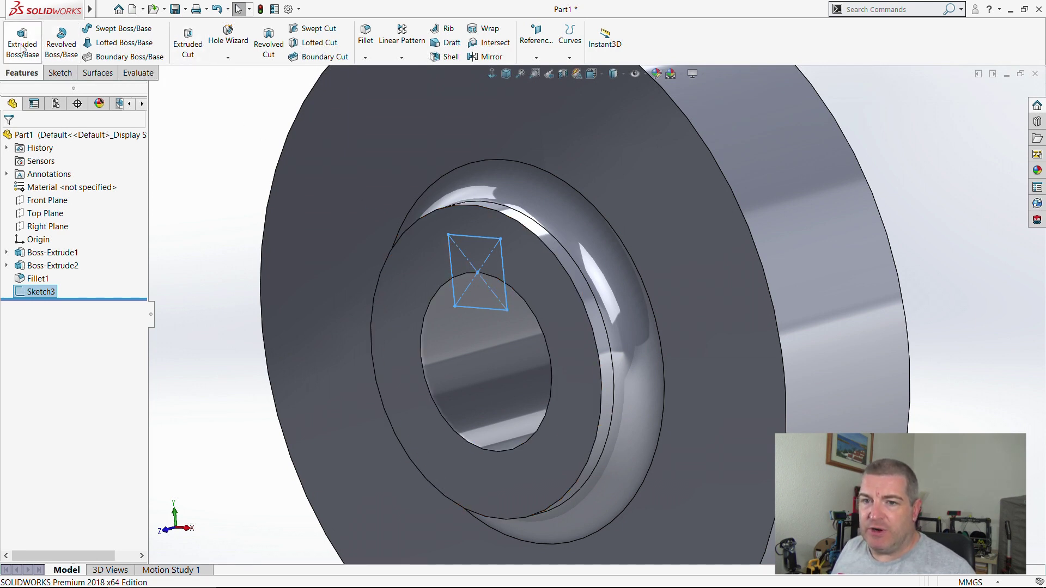
- Cut the keyway sketch with Extruded Cut set to Through All, then view the front
left_click(185, 41)
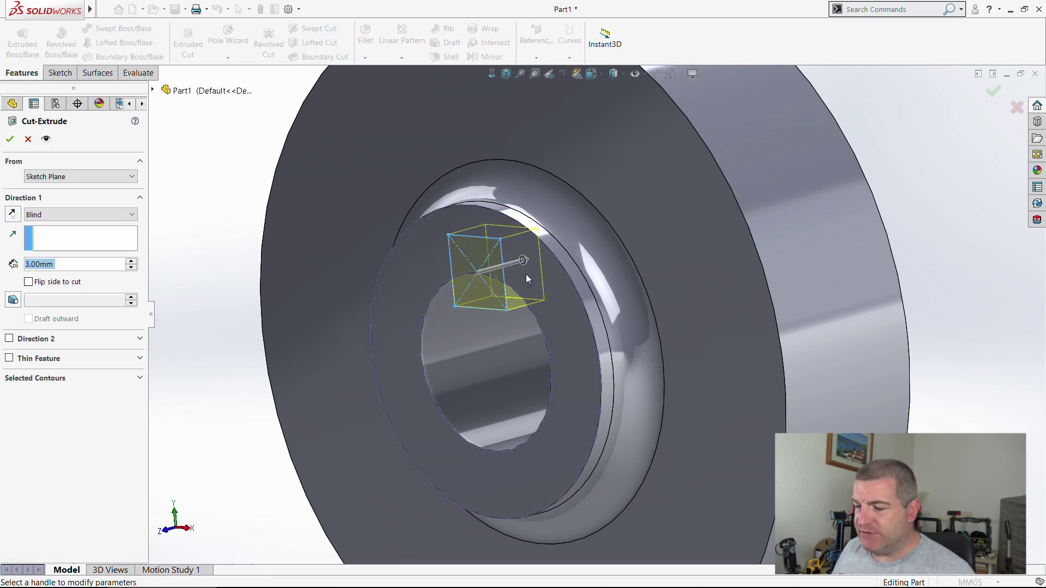
left_click(131, 215)
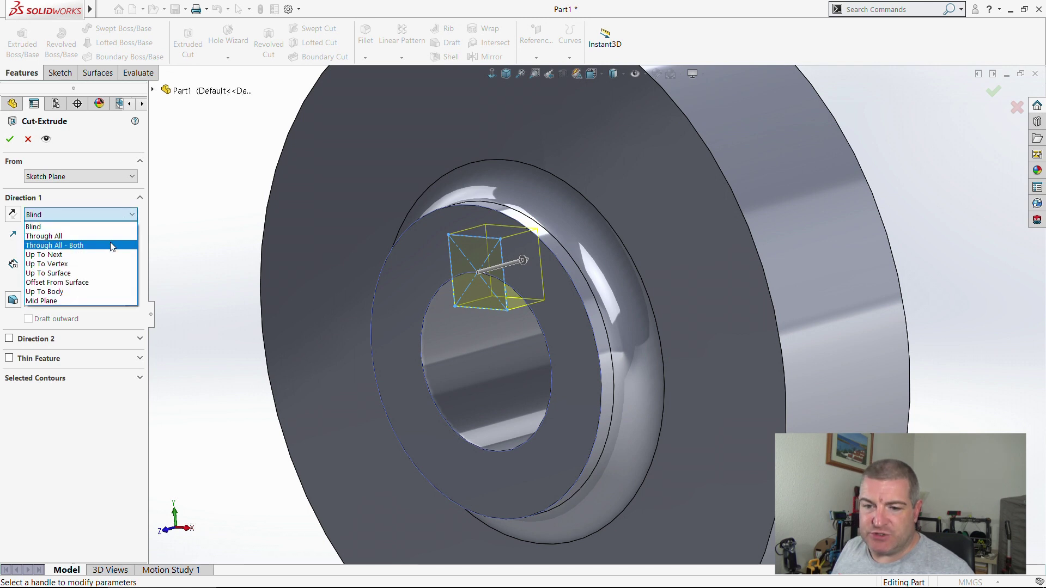
left_click(49, 237)
left_click(995, 93)
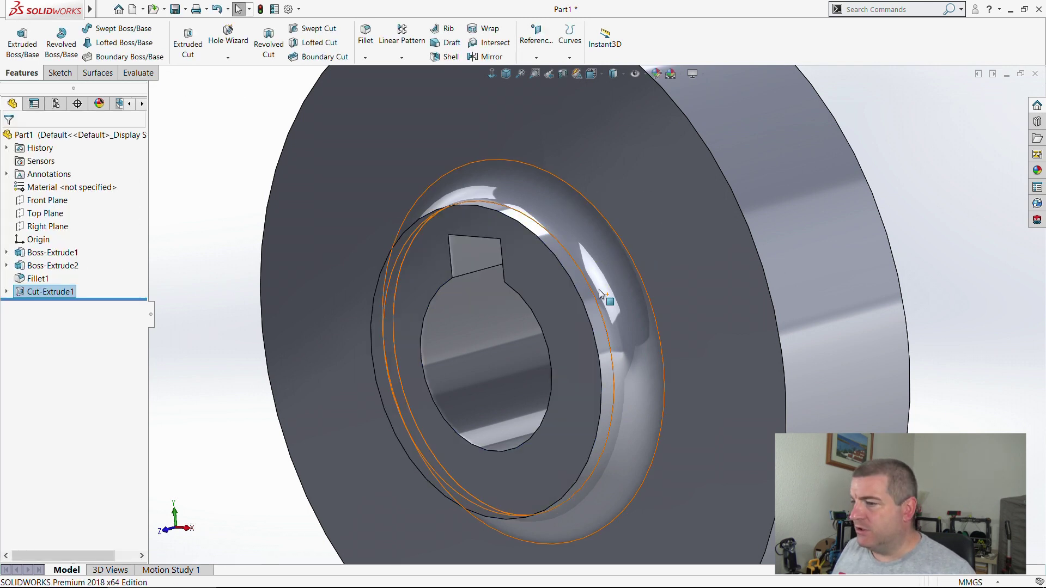
key("ctrl+1")
scroll(539, 339, "down", 3)
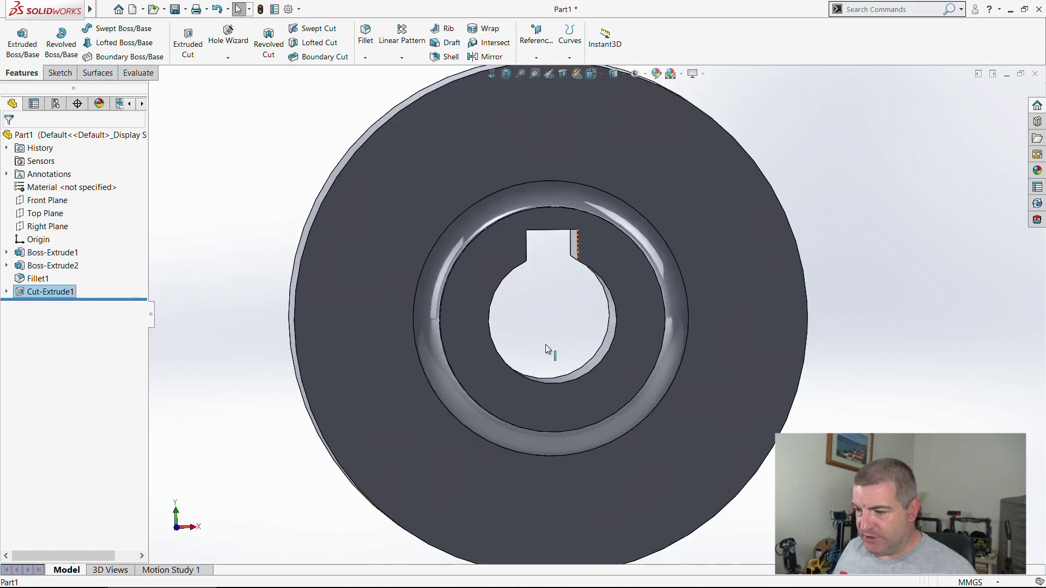
middle_click_drag(567, 279, 543, 290)
- Start a sketch on the disc face, viewed square-on, and draw a circle from the origin
left_click(507, 108)
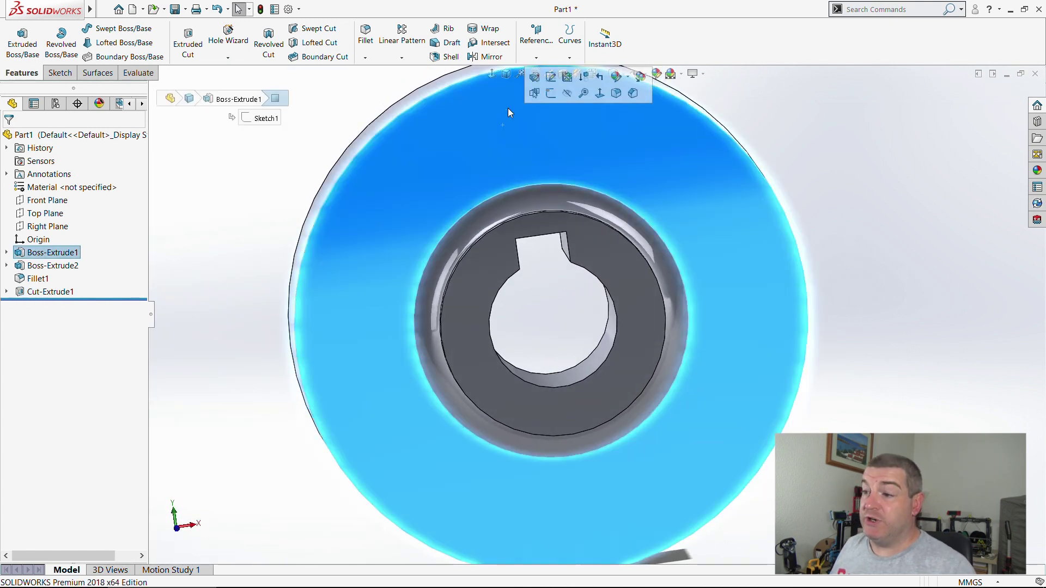
left_click(490, 75)
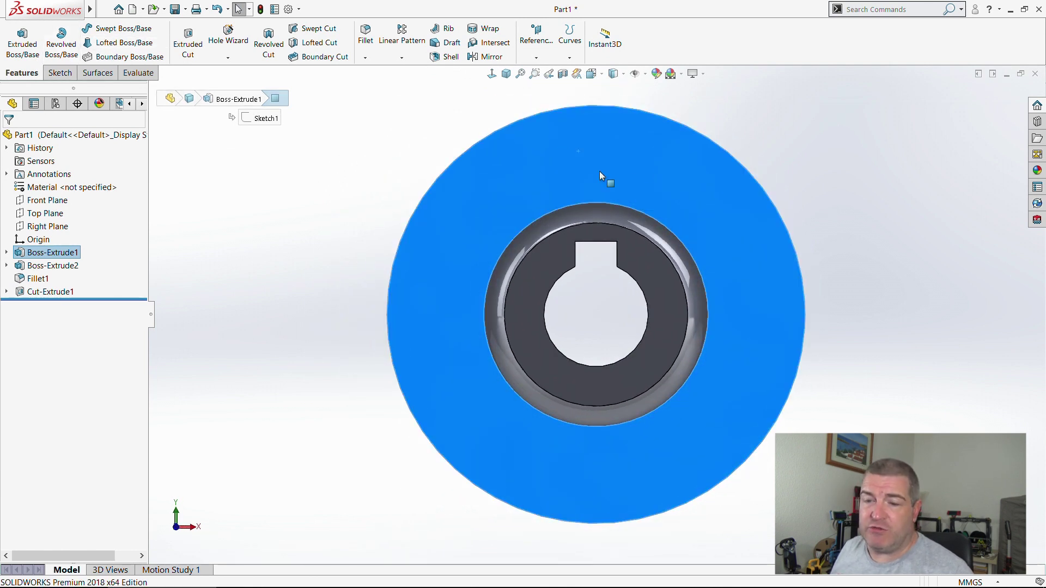
right_click(643, 161)
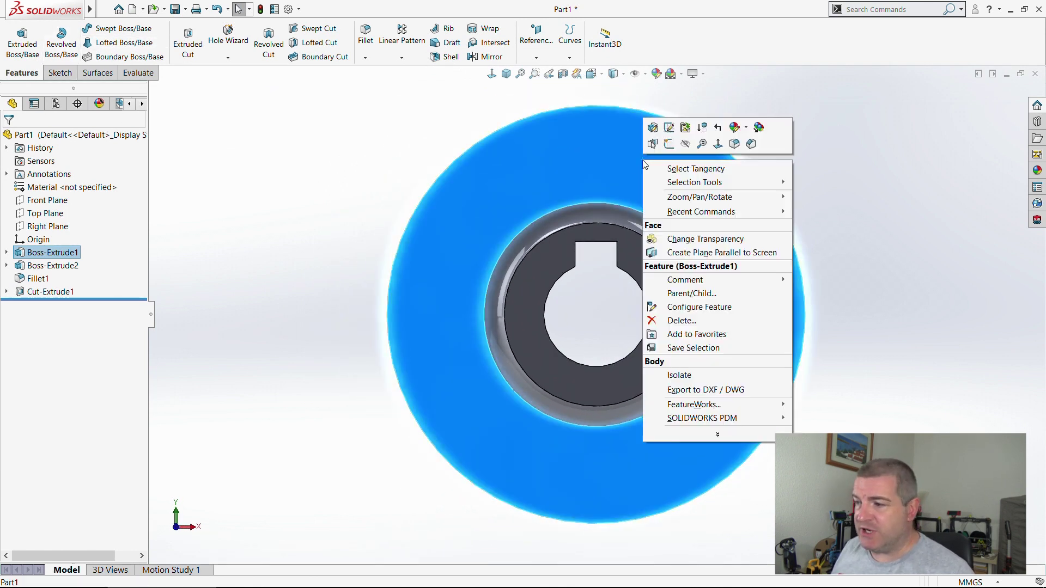
left_click(668, 144)
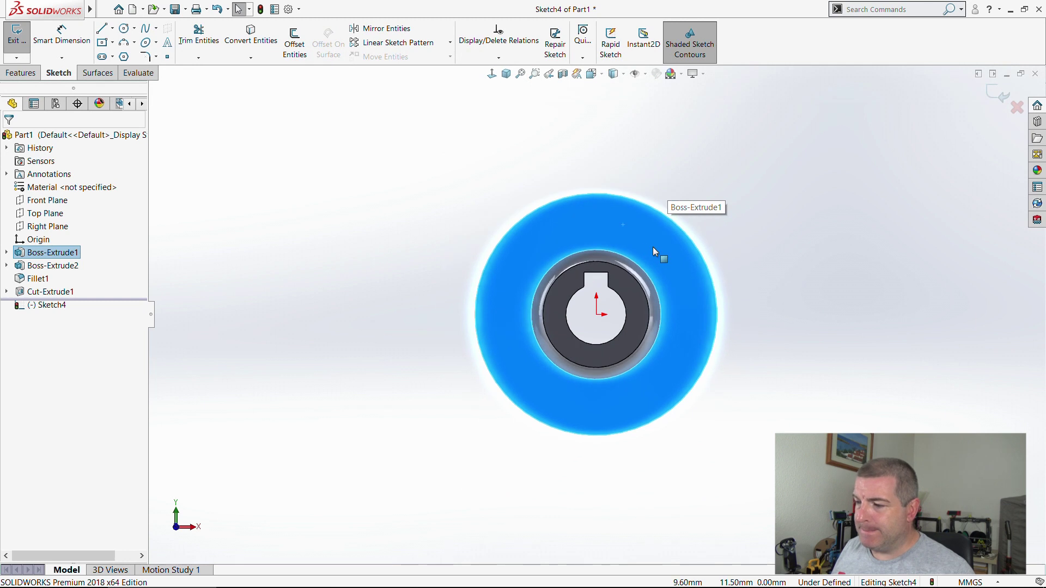
left_click(124, 28)
left_click_drag(597, 314, 749, 314)
- Convert the new 52.17 mm circle into construction geometry
key("Escape")
left_click(742, 270)
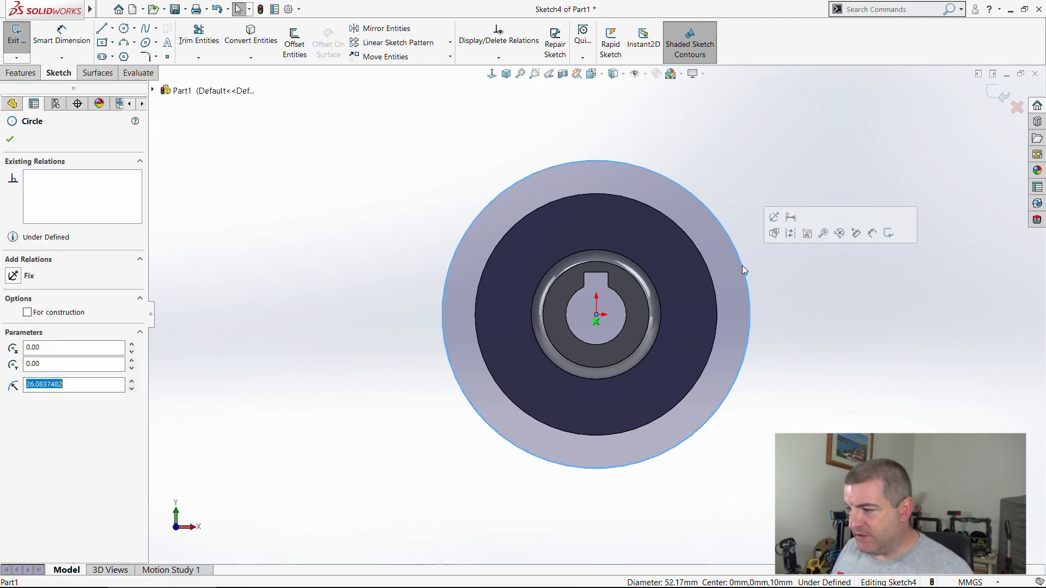
key("Escape")
left_click(745, 264)
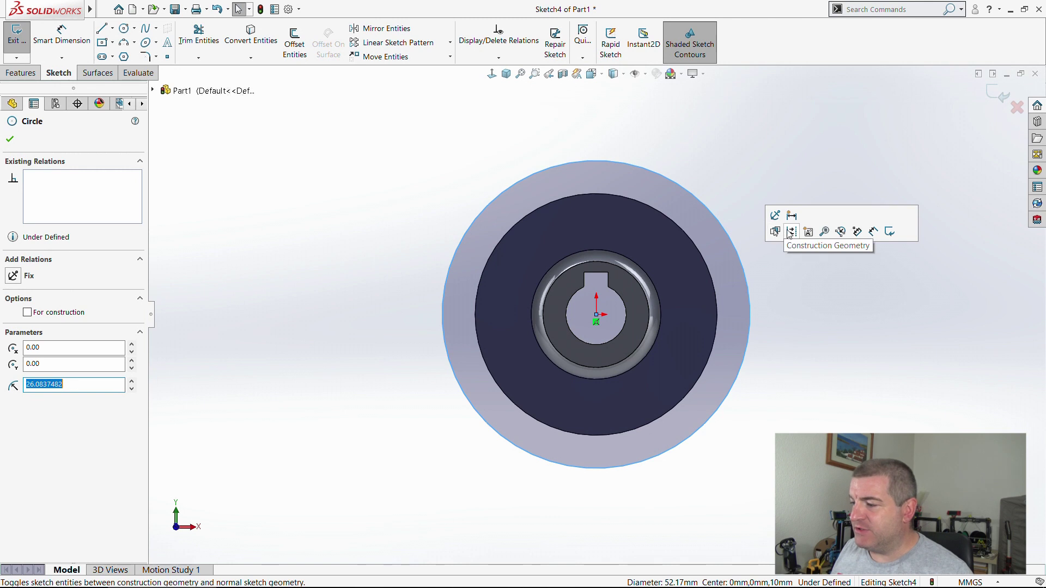
key("Escape")
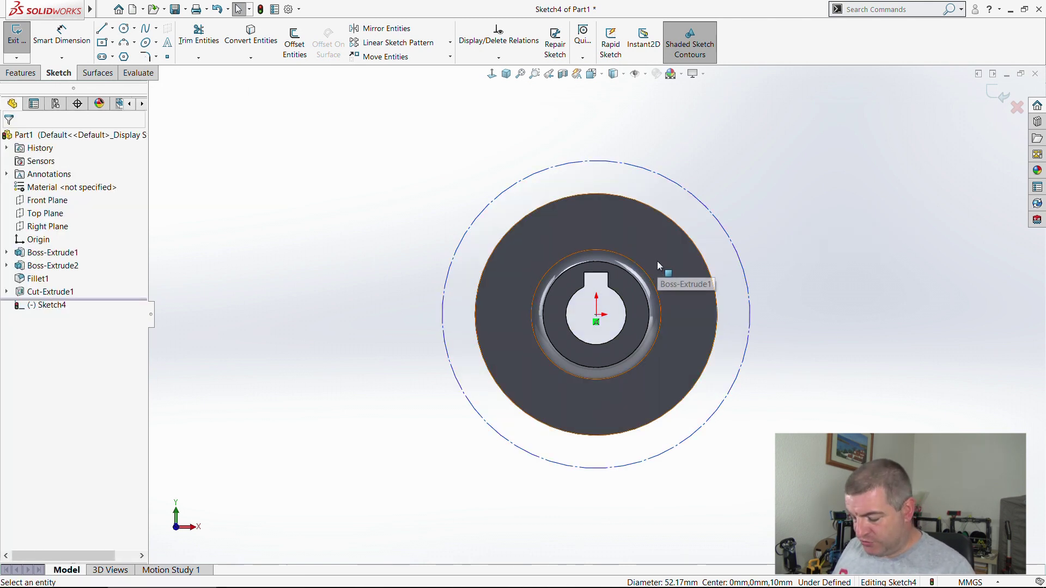
- Draw a vertical centreline from the origin up to the construction circle
key("l")
left_click(595, 314)
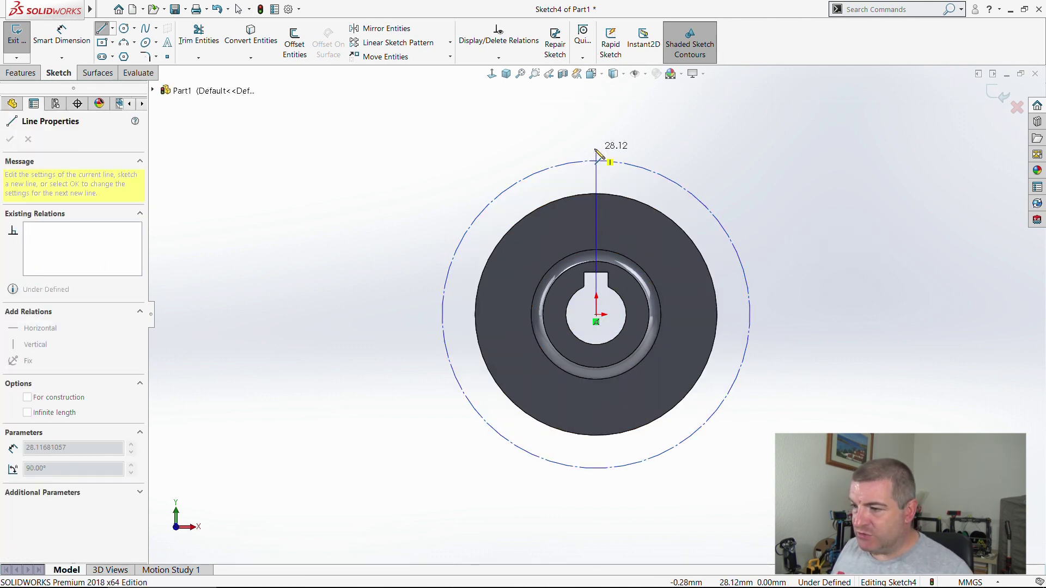
left_click(596, 145)
key("Escape")
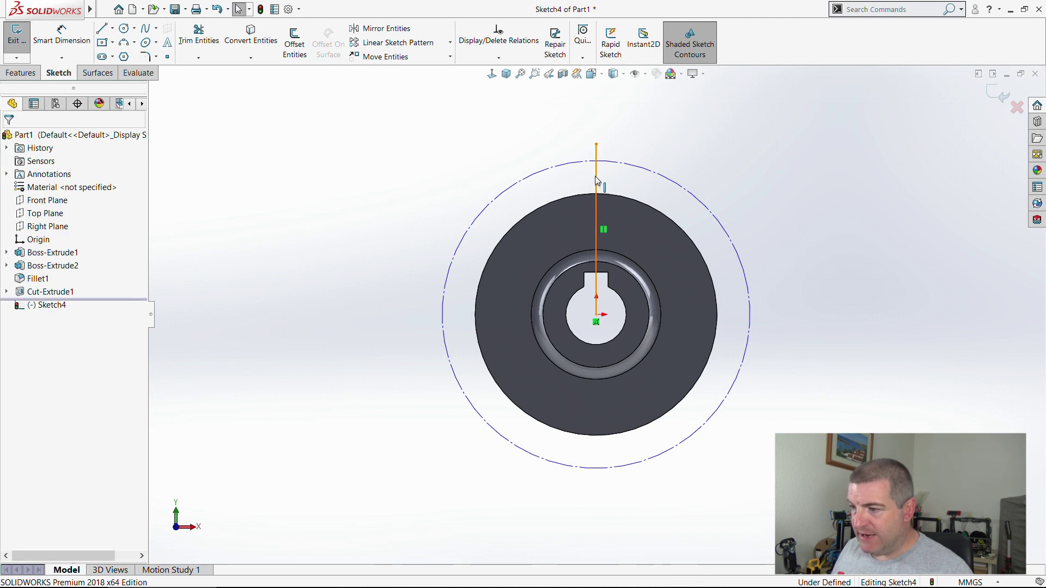
left_click(598, 175)
key("Escape")
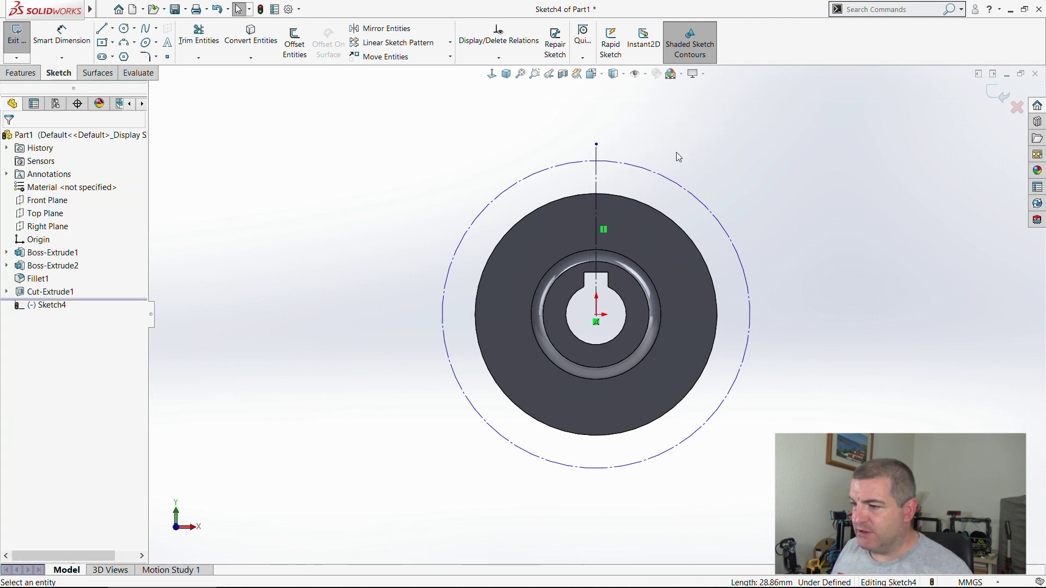
left_click(199, 35)
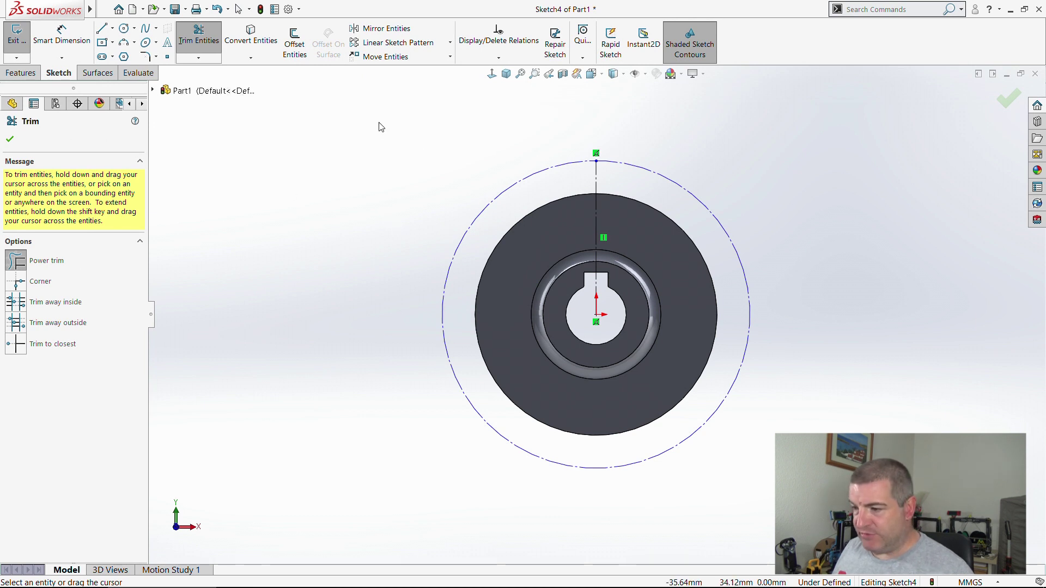
key("Escape")
- Dimension the construction circle to a 48 mm diameter
key("s")
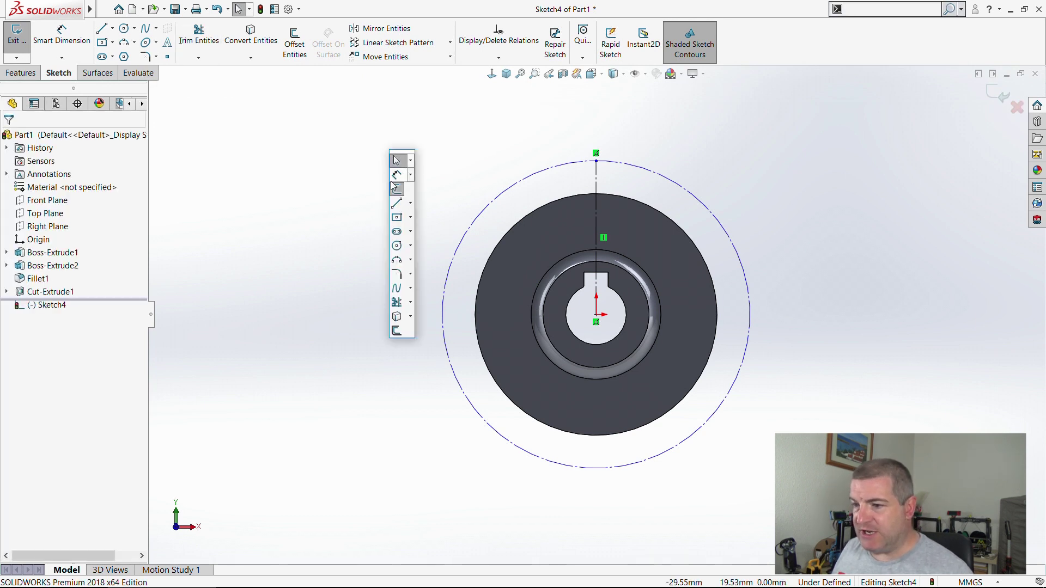
left_click(396, 188)
left_click(749, 293)
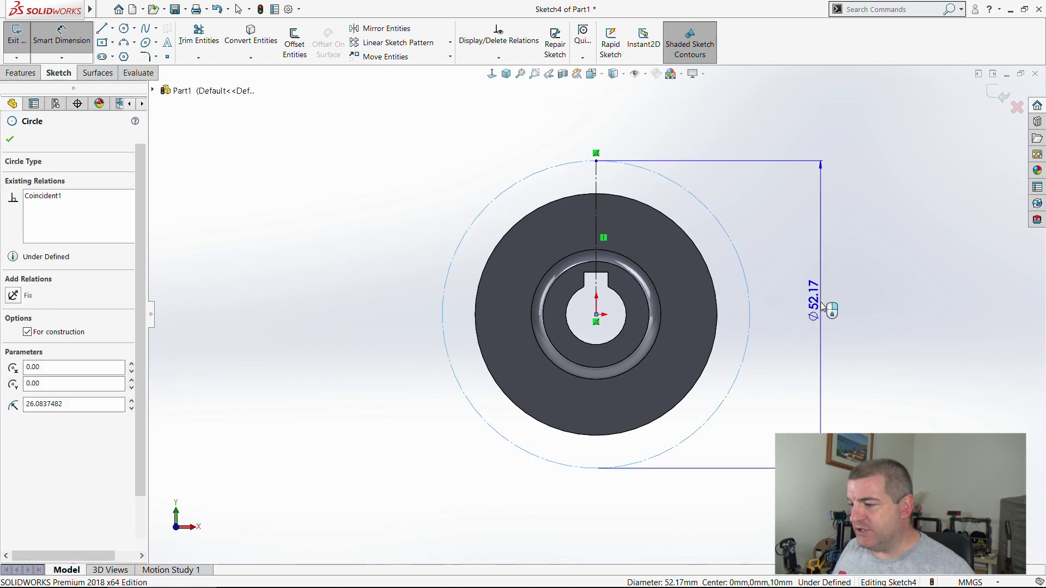
left_click(822, 306)
type("48")
key("Return")
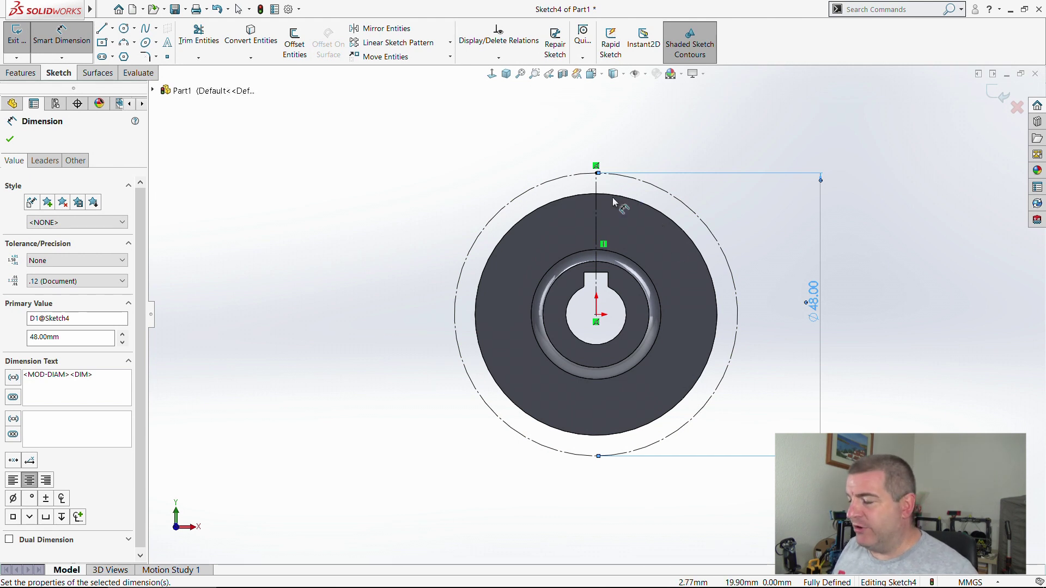
scroll(561, 210, "down", 5)
- Draw the half-tooth lines: vertical side, slanted flank and short flat top to the centreline
key("l")
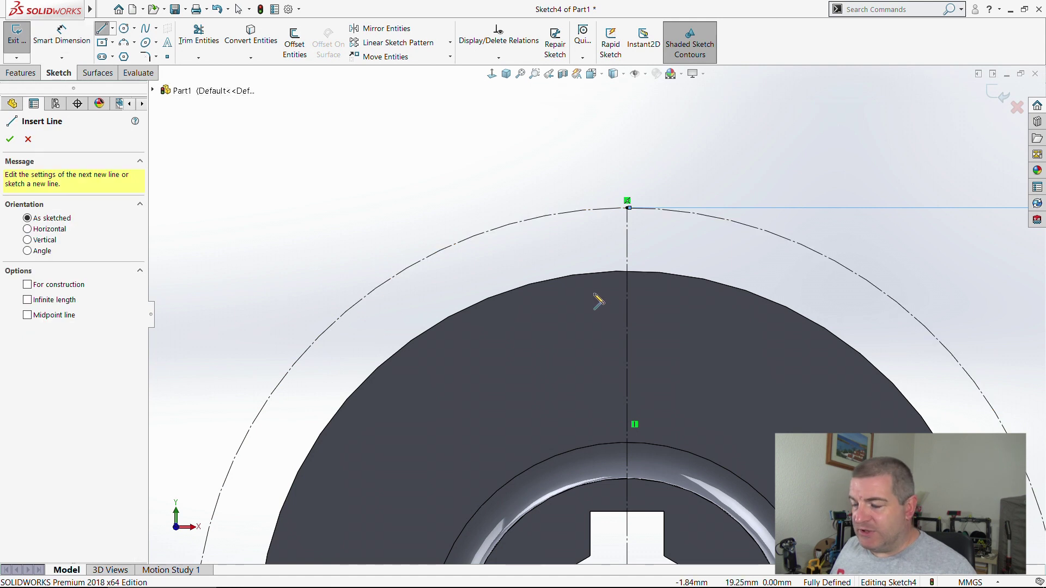
left_click(591, 299)
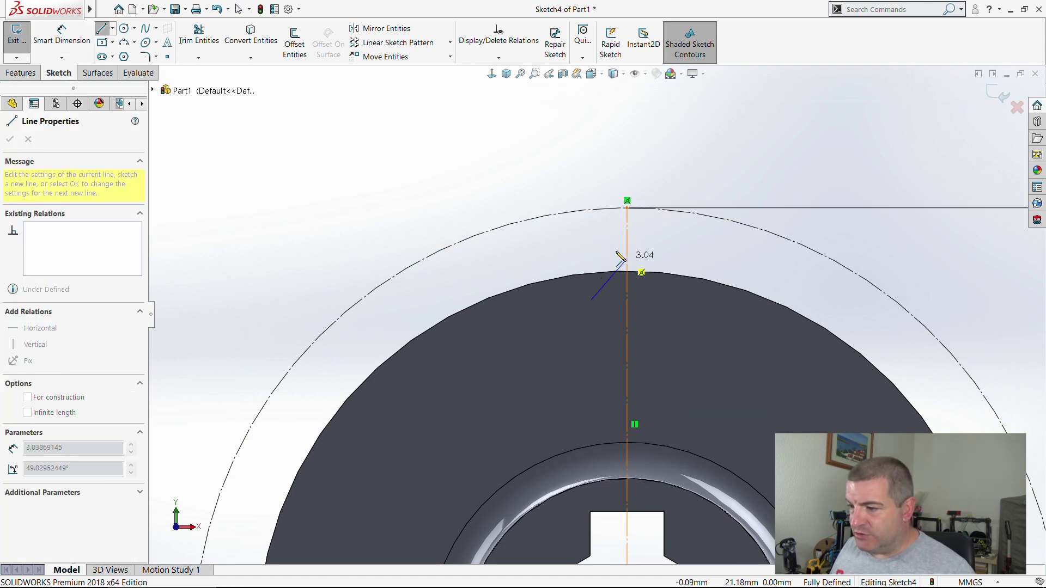
left_click(592, 242)
left_click(606, 222)
left_click(627, 221)
key("Escape")
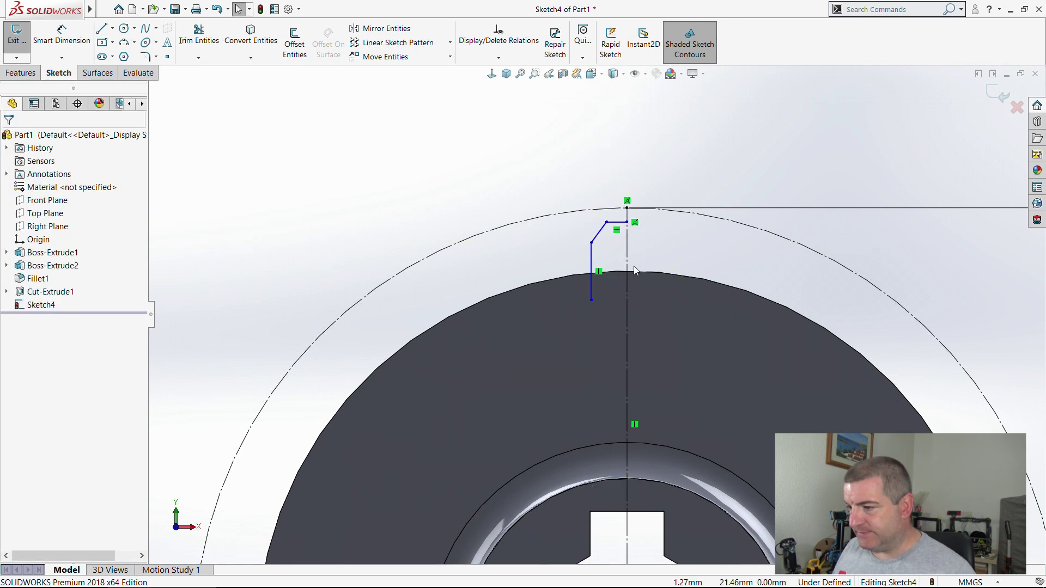
- Convert the 41 mm hub edge into sketch geometry
left_click(567, 275)
left_click(260, 38)
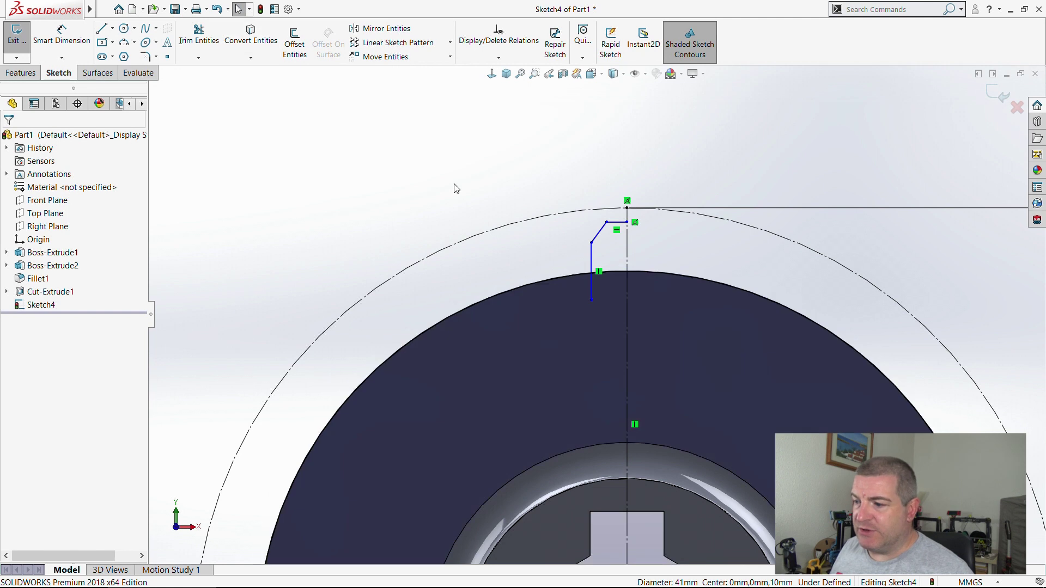
left_click(198, 35)
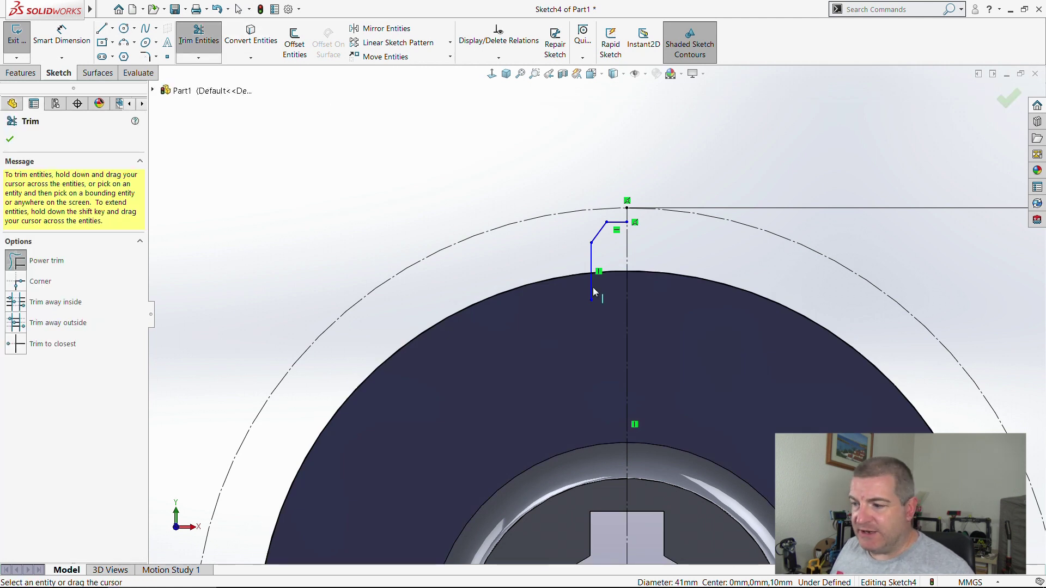
scroll(652, 248, "down", 3)
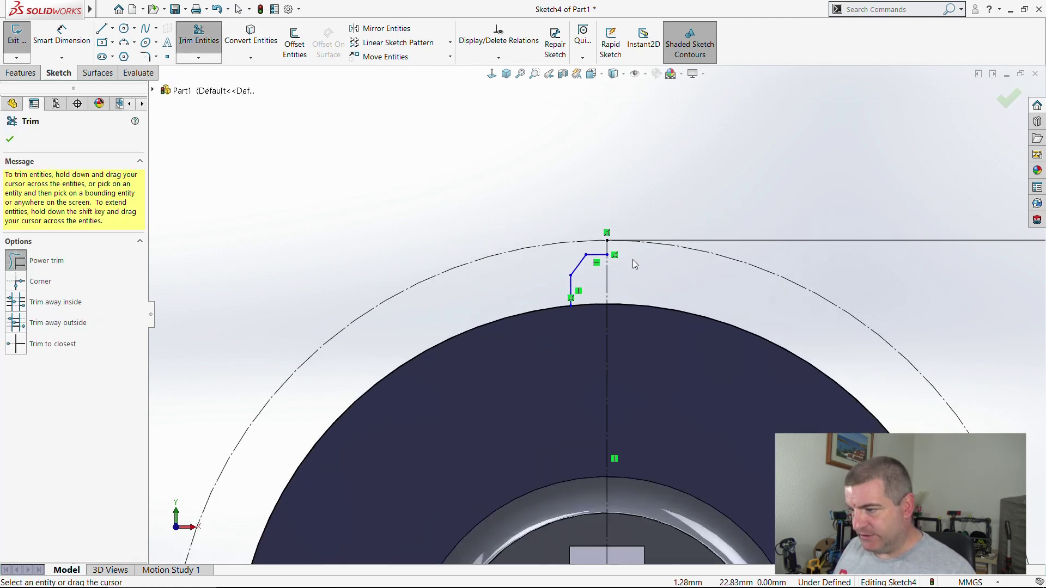
scroll(590, 261, "down", 2)
key("Escape")
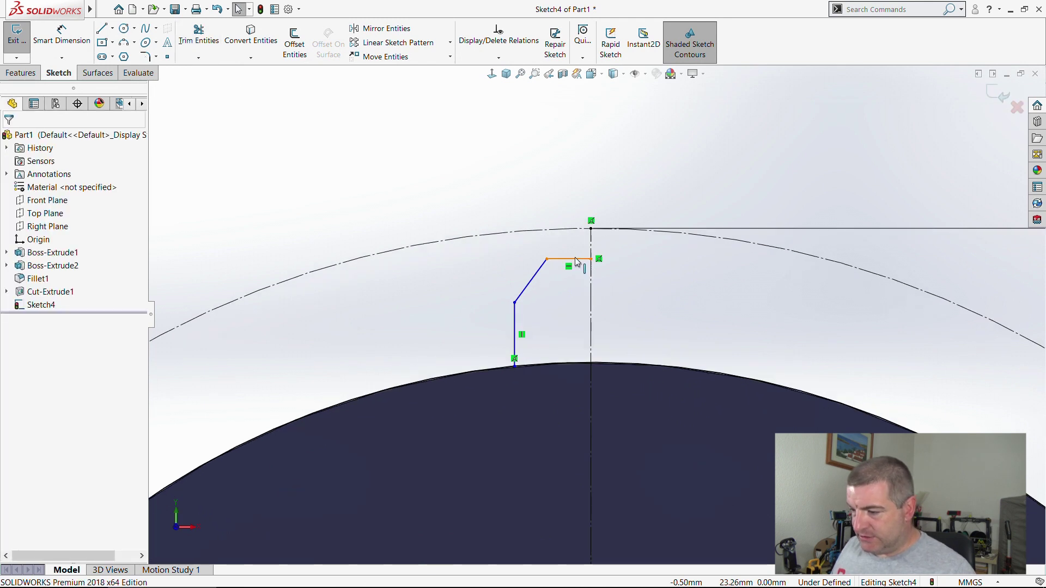
- Drag the tooth endpoints onto the circles and select the tooth's top line
left_click_drag(589, 259, 592, 229)
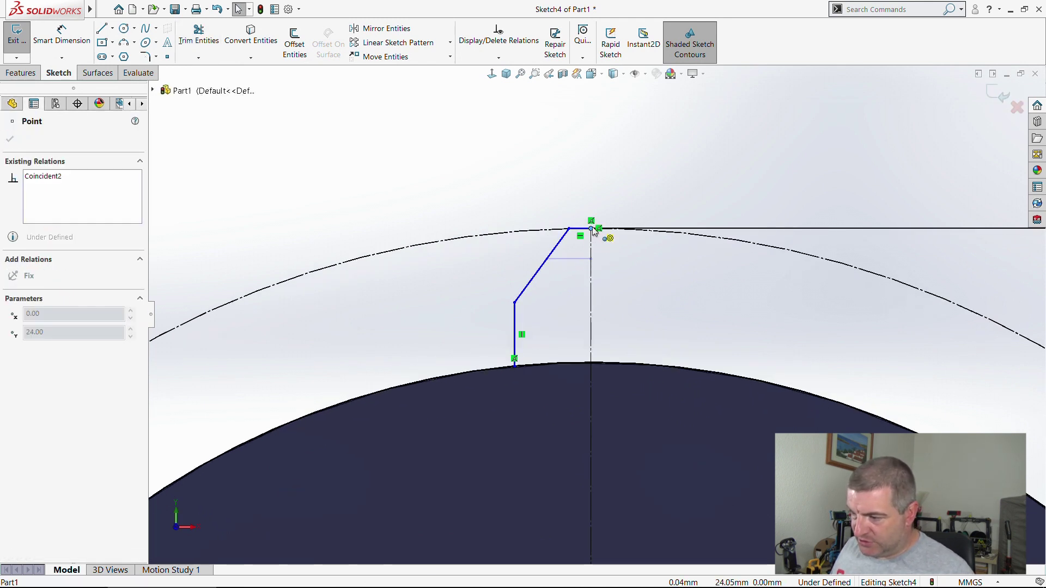
left_click(610, 288)
left_click_drag(515, 303, 548, 290)
left_click(572, 229)
left_click(576, 228)
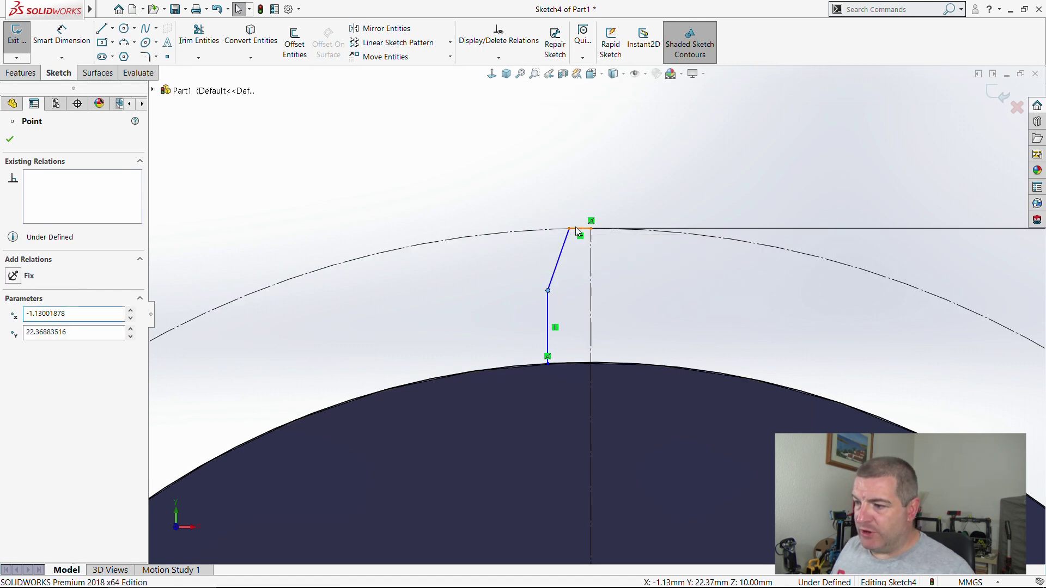
- Mirror the flank, vertical side and top line about the vertical centreline
left_click(554, 272, "ctrl")
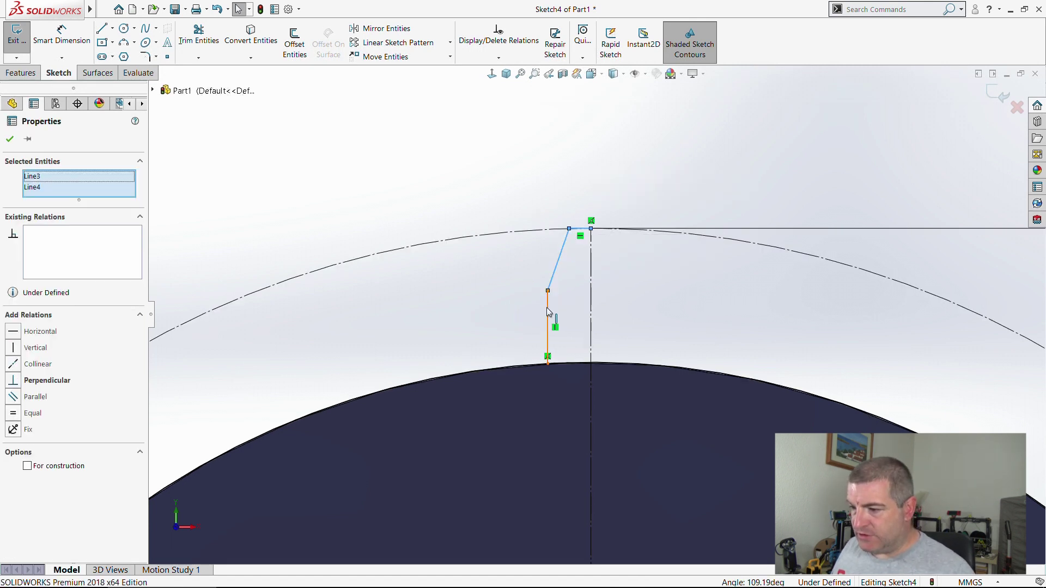
left_click(548, 308, "ctrl")
left_click(381, 28)
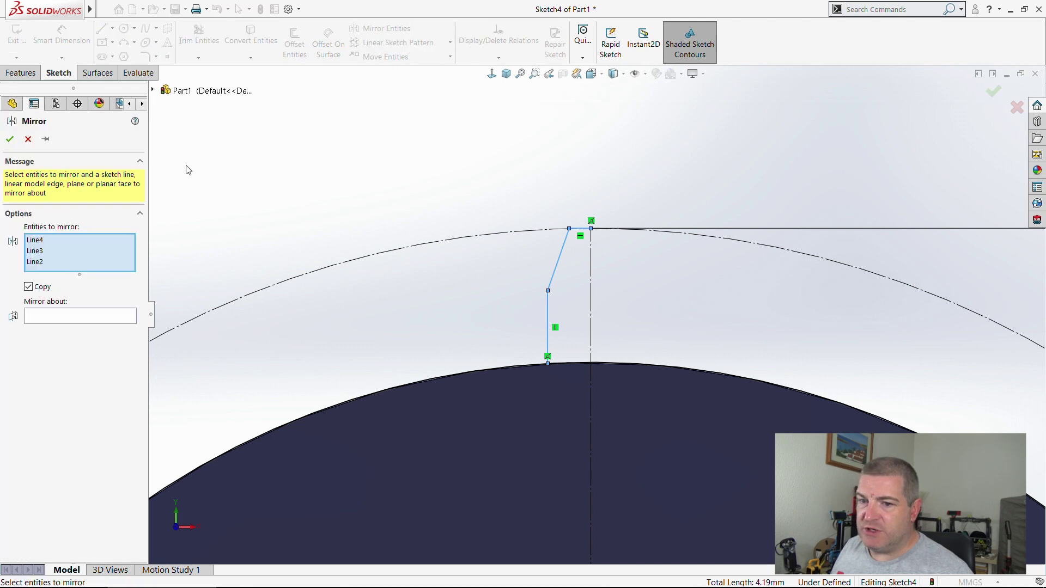
left_click(81, 317)
left_click(591, 317)
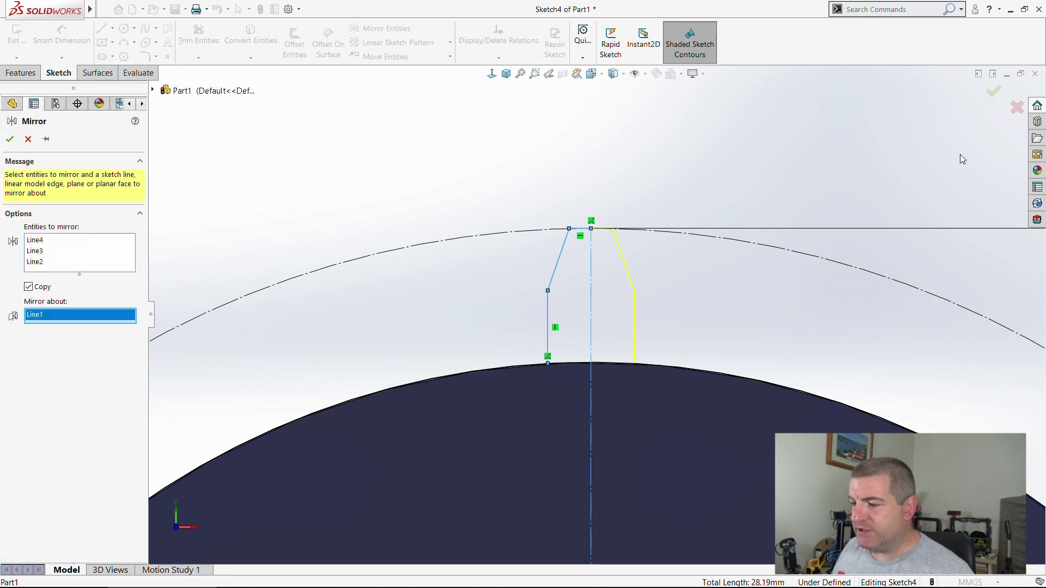
left_click(994, 93)
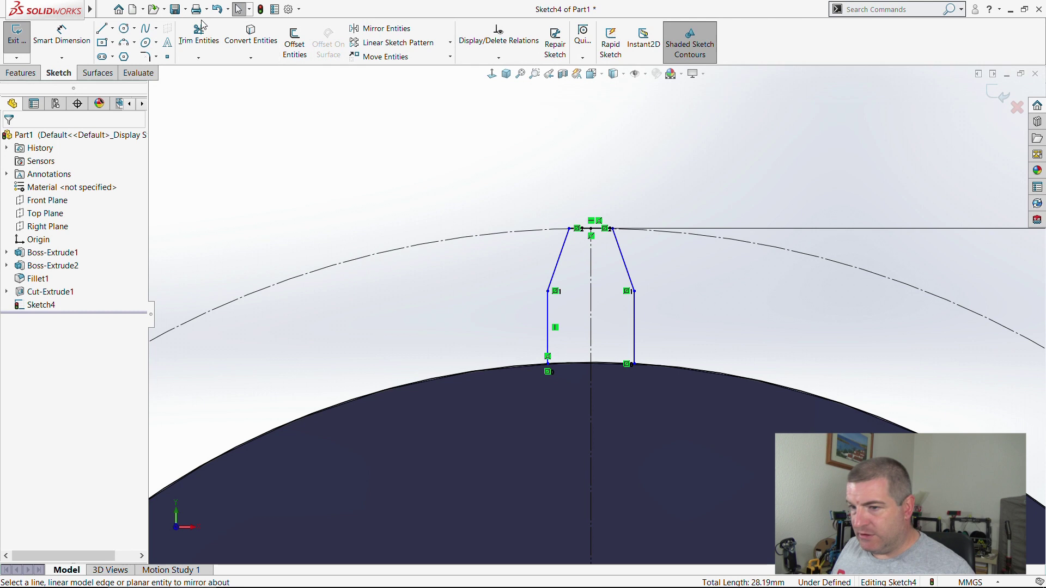
- Power-trim the excess geometry below the tooth to close the profile
left_click(198, 40)
mouse_move(494, 341)
left_mouse_down()
mouse_move(548, 422)
mouse_move(678, 437)
left_mouse_up()
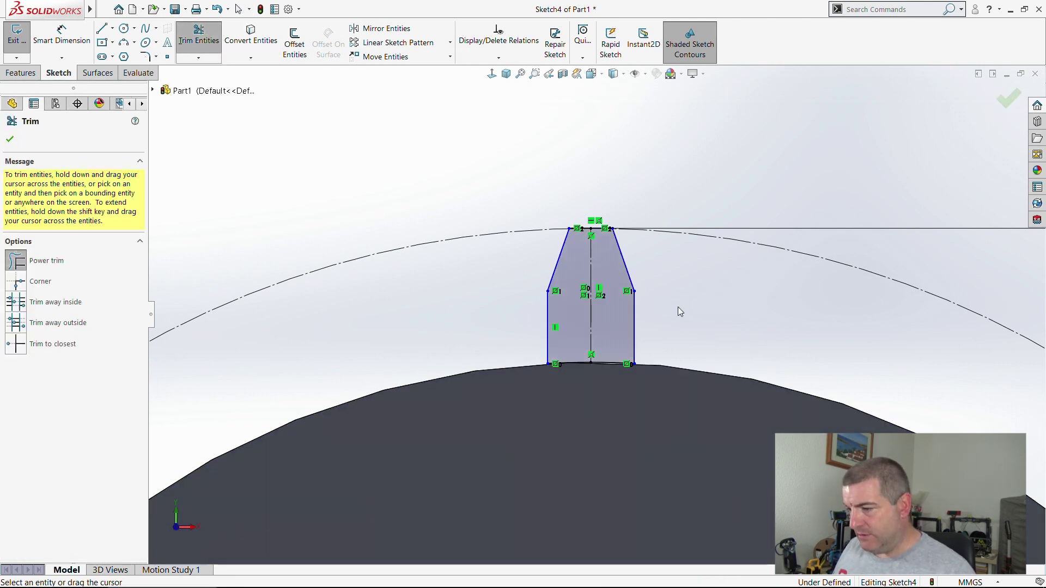
scroll(591, 307, "up", 3)
scroll(583, 327, "down", 4)
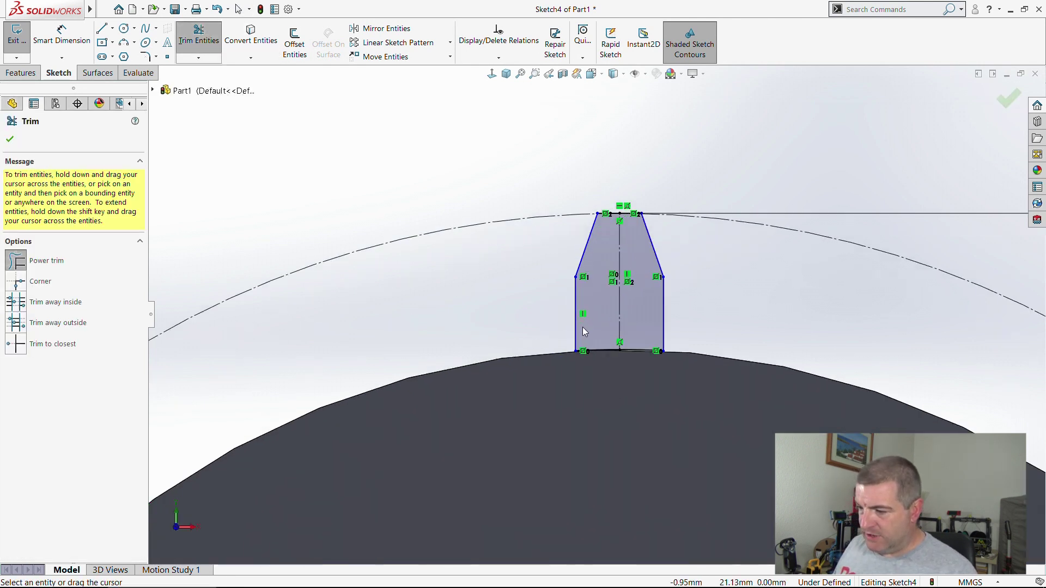
- Dimension the tooth profile's base width between its left and right sides to 3 mm
right_click(727, 348)
left_click(742, 359)
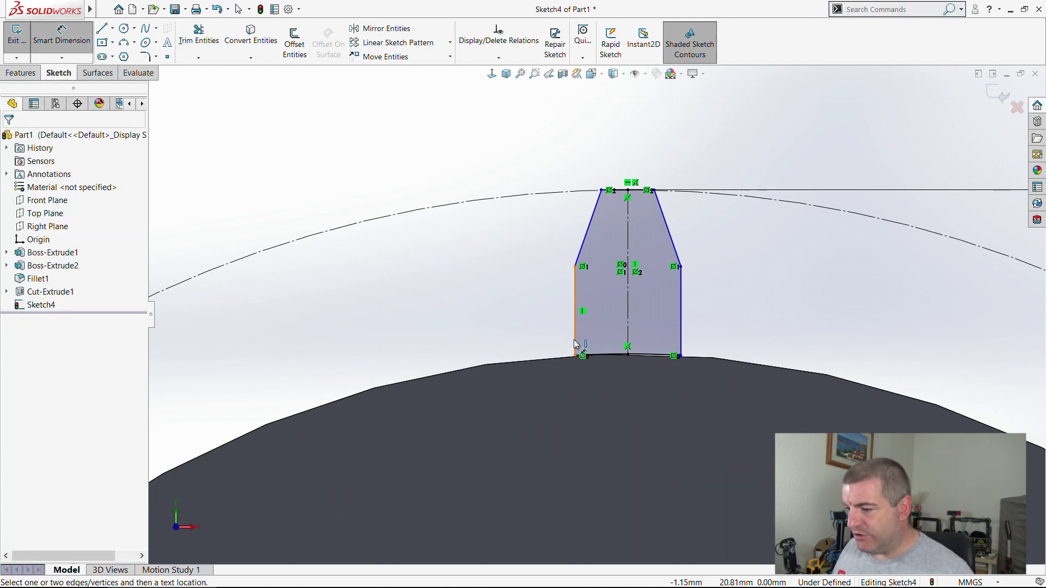
left_click(576, 344)
left_click(679, 328)
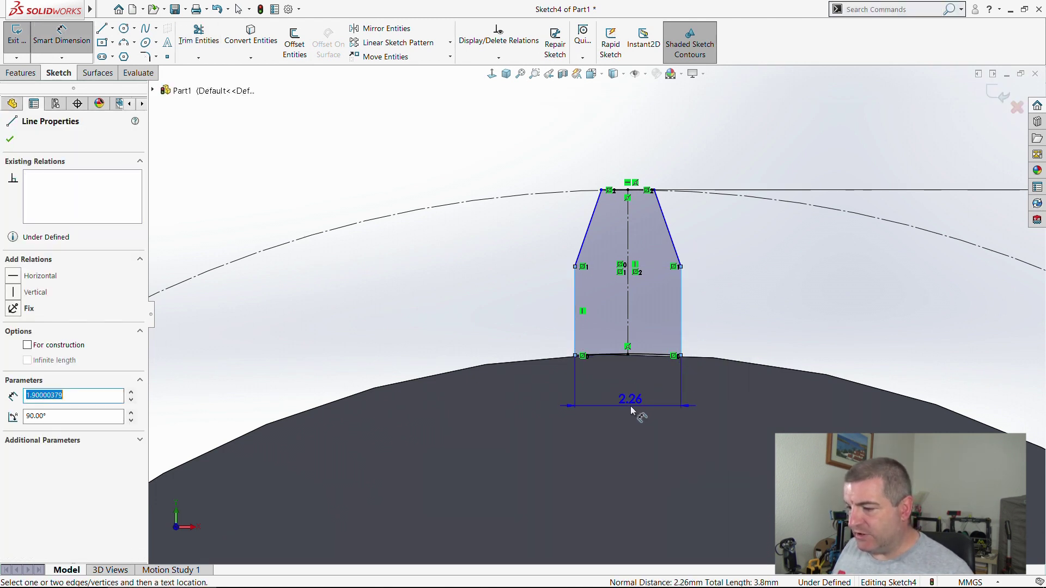
left_click(630, 409)
type("3.00mm")
key("Return")
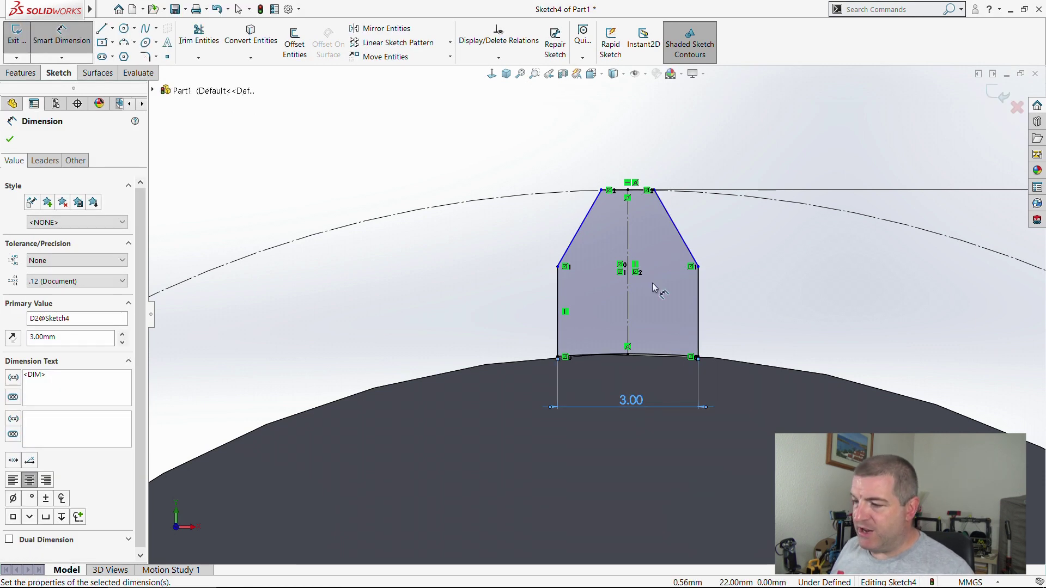
- Dimension the tooth's flat top edge to a 1.5 mm width
left_click(621, 191)
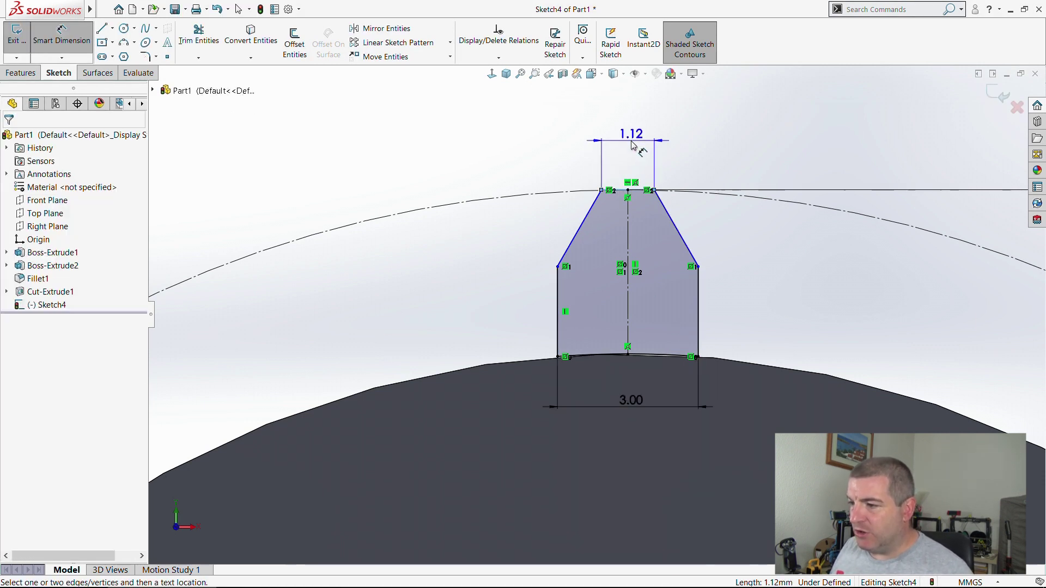
left_click(630, 139)
type("1.5")
key("Return")
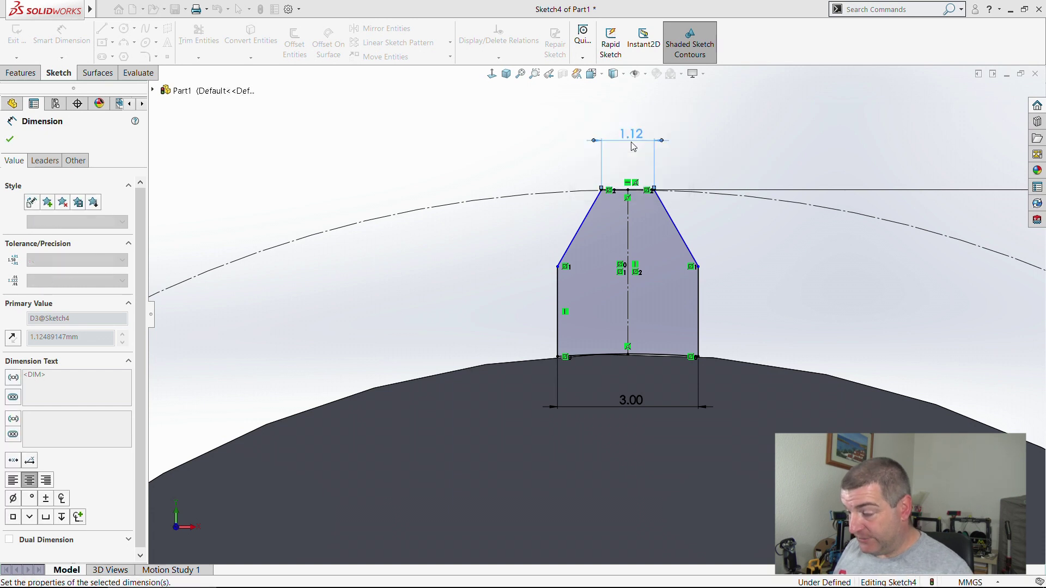
- Dimension the left flank height, correcting it from 1.25 to 1.5 mm, and exit the sketch
left_click(557, 297)
left_click(524, 321)
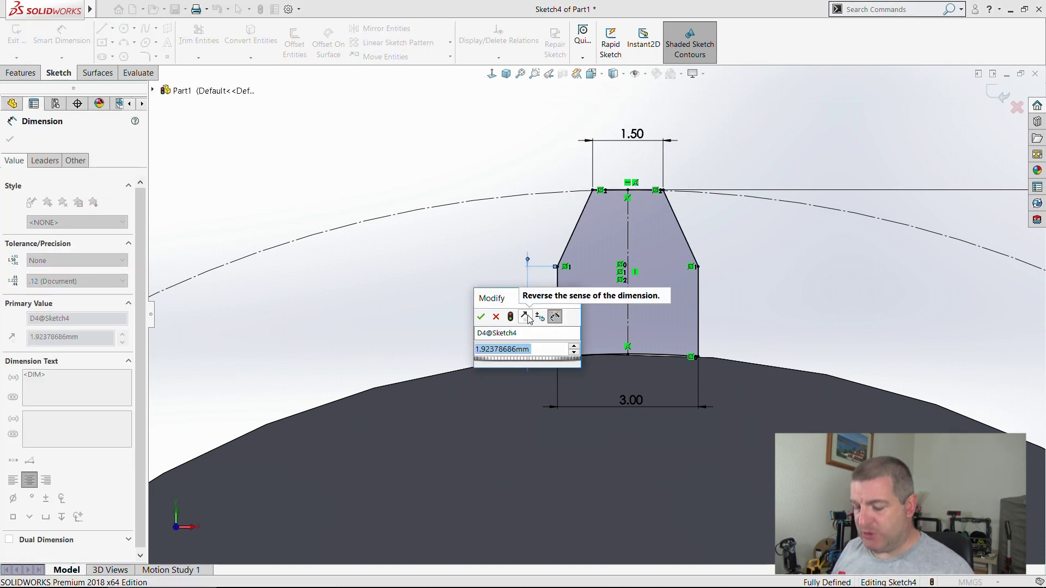
type("1.25")
key("Return")
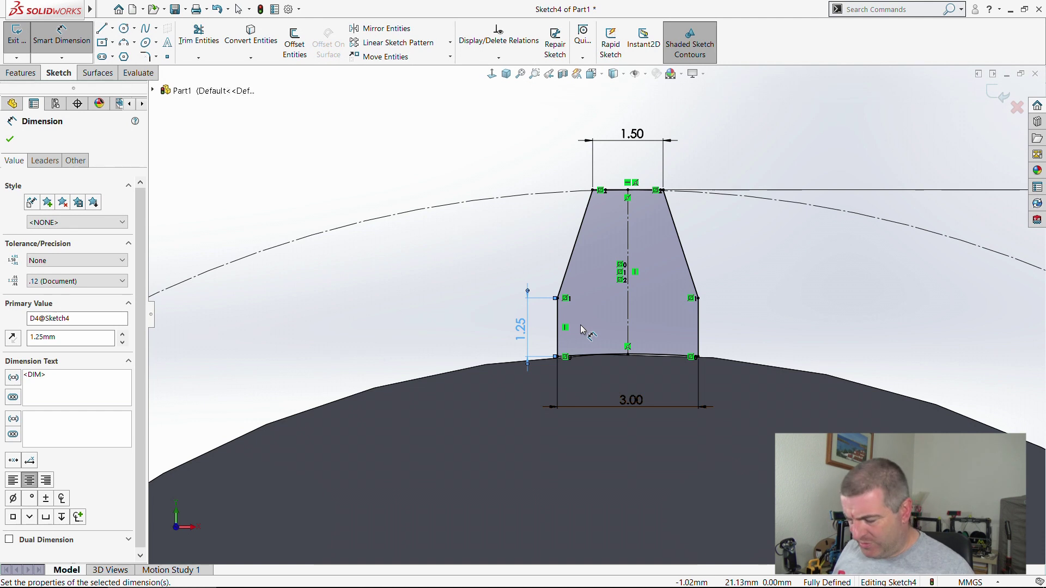
double_click(523, 327)
type("1")
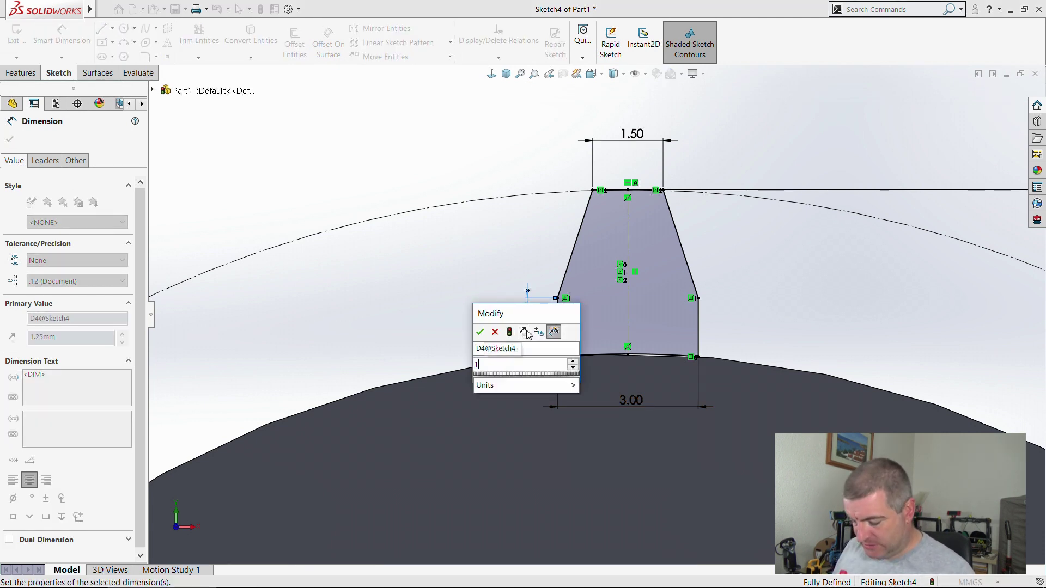
type(".5")
key("Return")
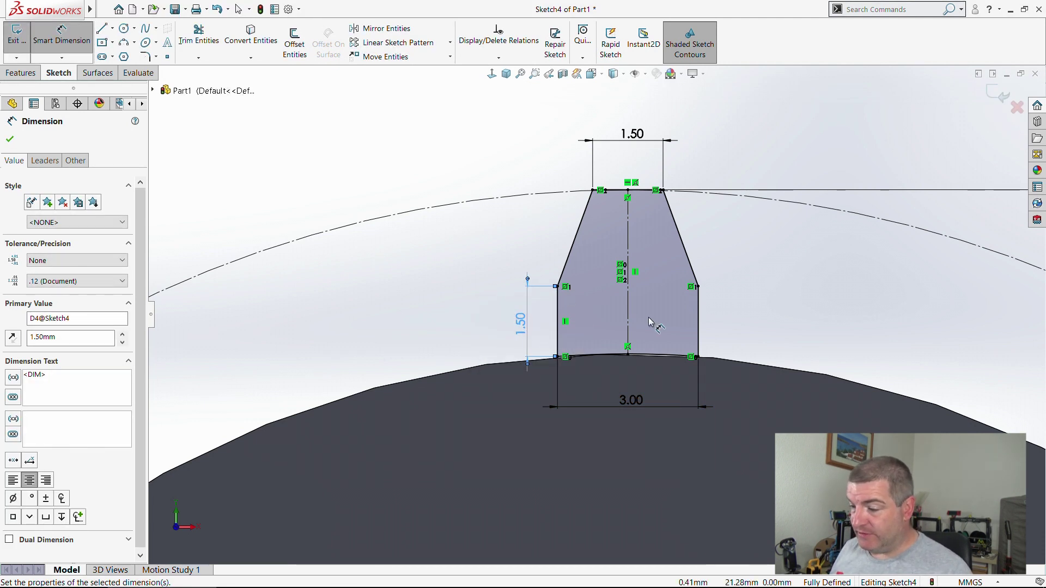
scroll(655, 325, "up", 5)
scroll(626, 338, "down", 2)
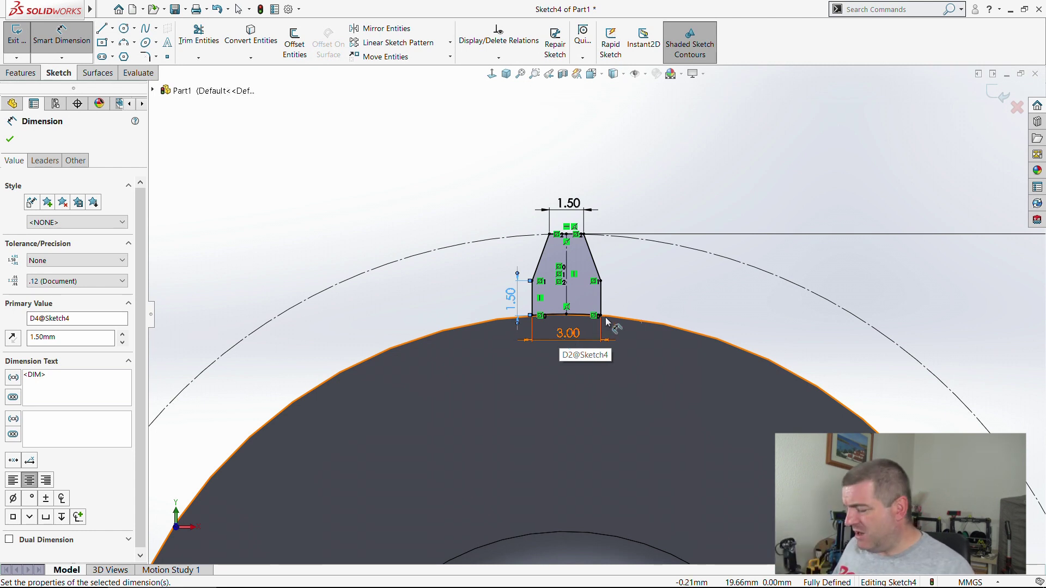
left_click(1001, 94)
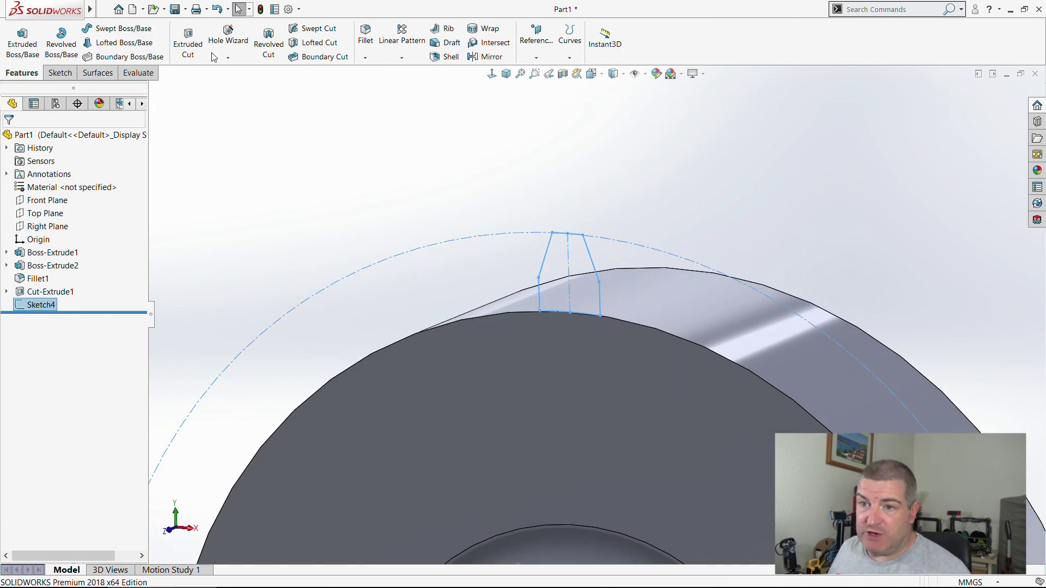
- Extrude the tooth sketch 10 mm in the reversed direction along the gear rim
left_click(12, 37)
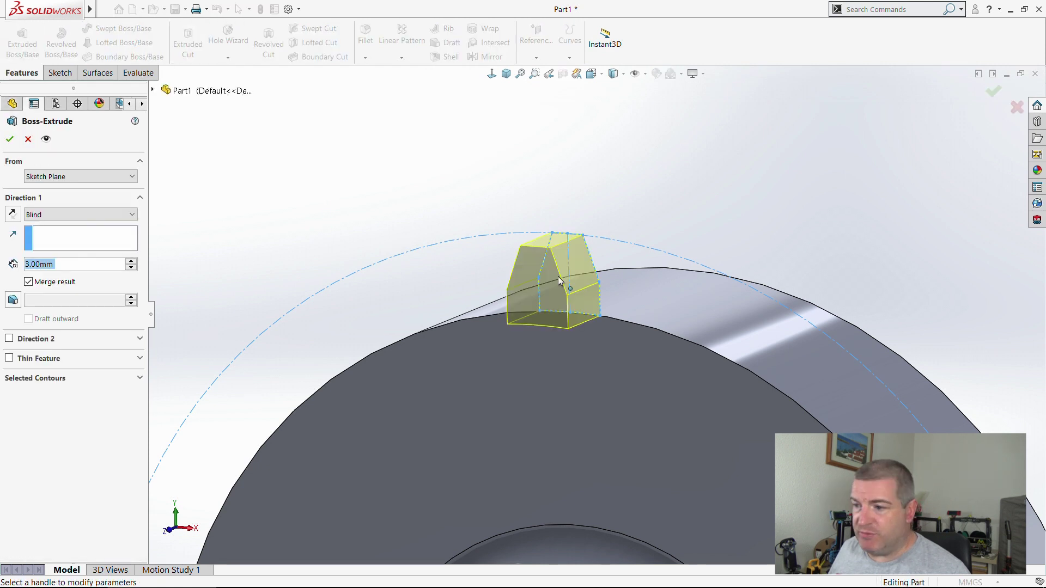
left_click(12, 215)
left_click(131, 261)
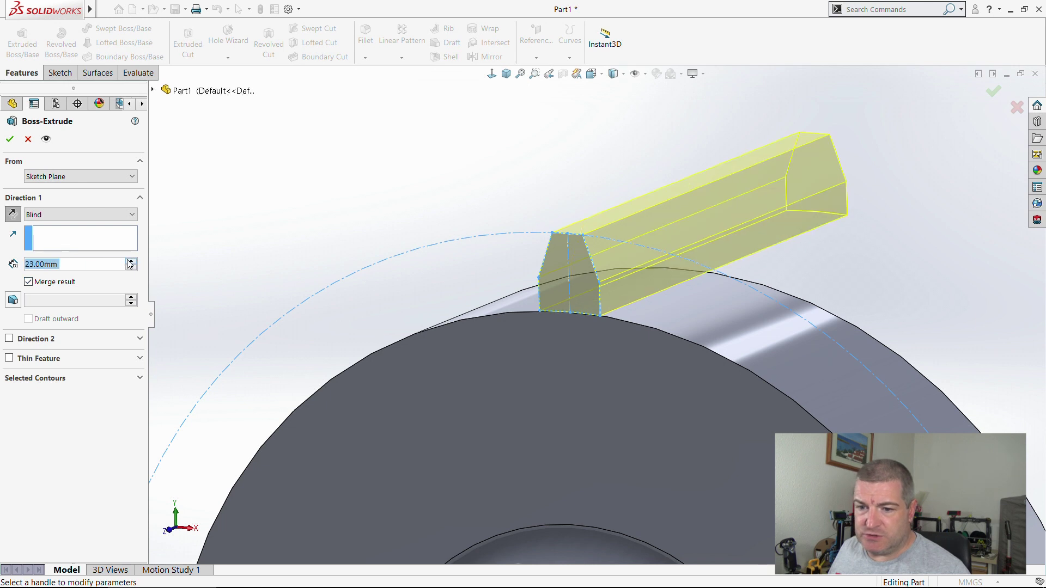
left_click(130, 261)
left_click(131, 261)
left_click(130, 261)
type("10")
key("Return")
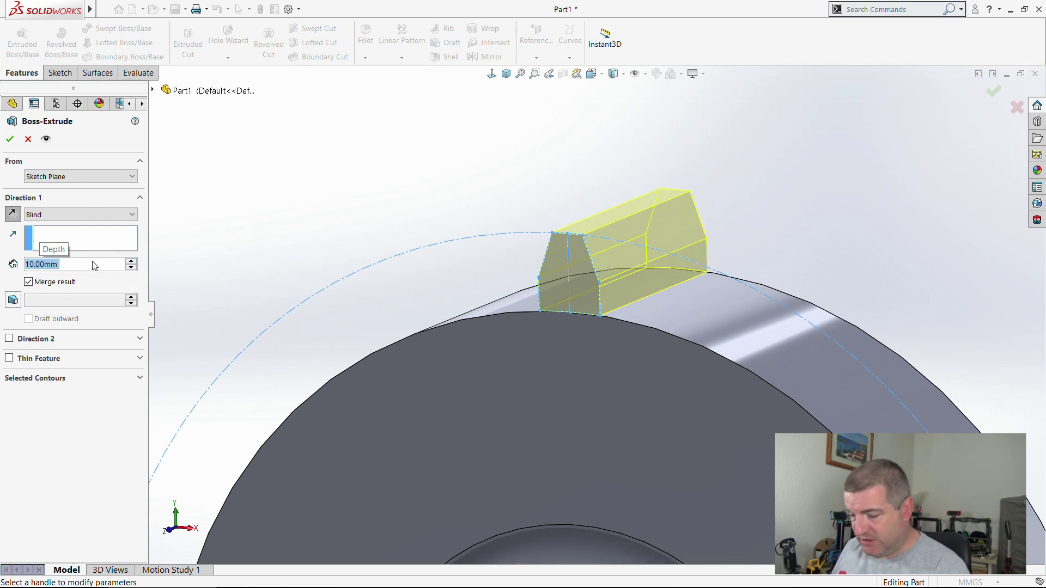
left_click(992, 91)
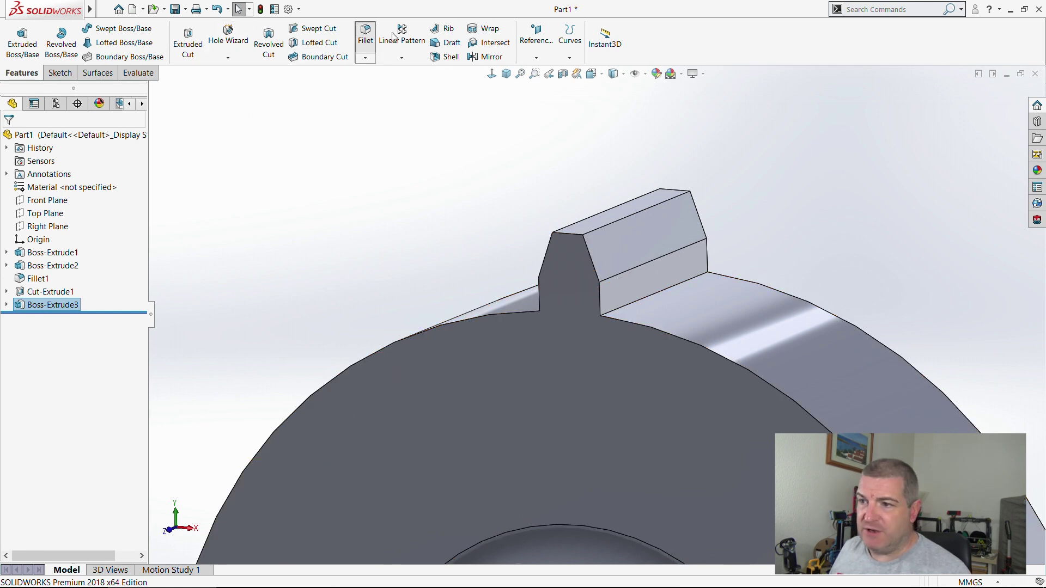
- Fillet the tooth's two root edges at the rim with a 0.5 mm radius
left_click(366, 36)
left_click(639, 302)
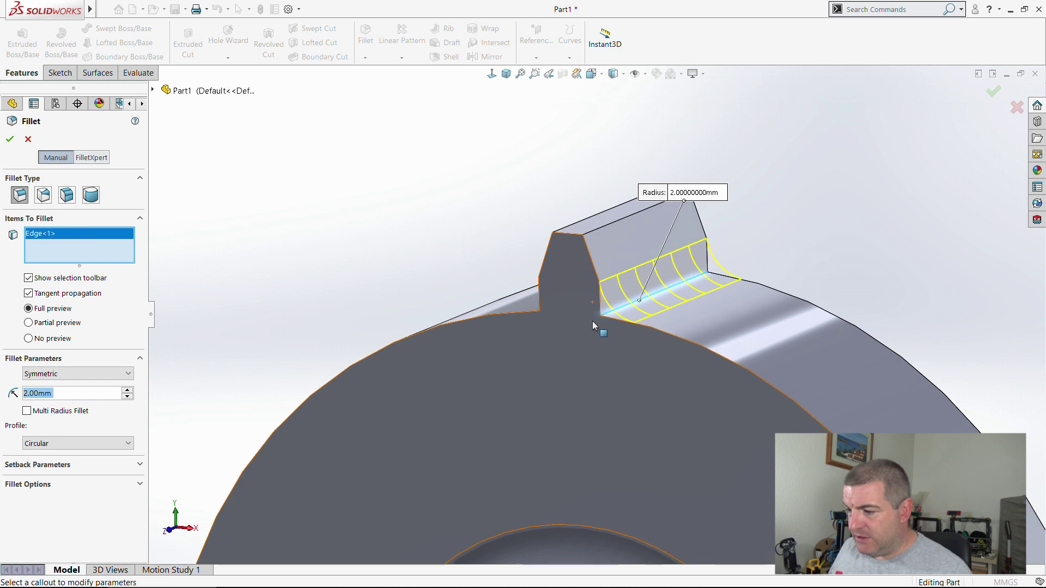
middle_click_drag(595, 321, 523, 308)
left_click(512, 296)
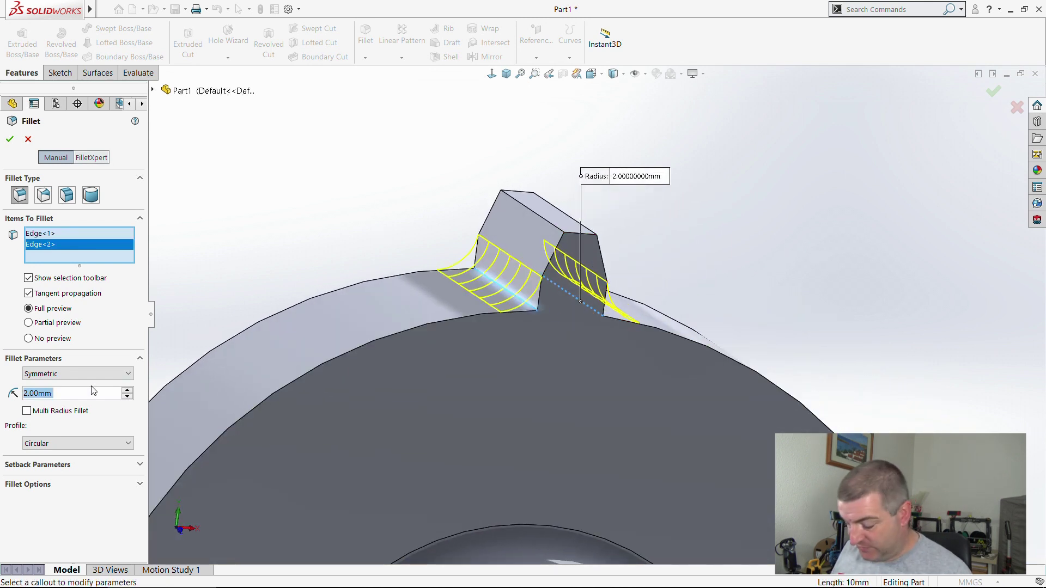
type("0.5")
key("Return")
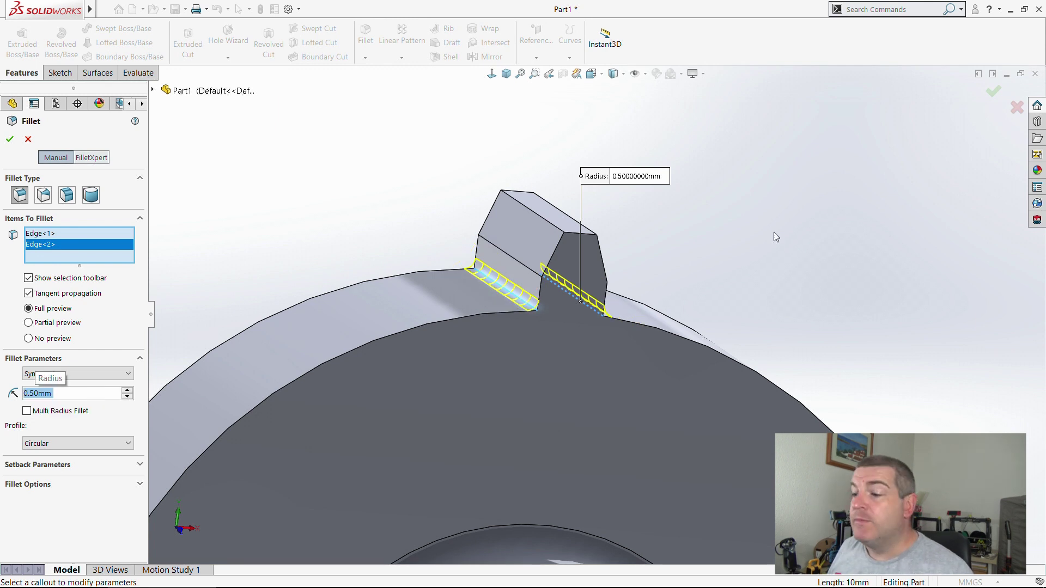
left_click(1001, 96)
middle_click_drag(594, 292, 568, 281)
scroll(568, 280, "up", 5)
scroll(599, 490, "down", 3)
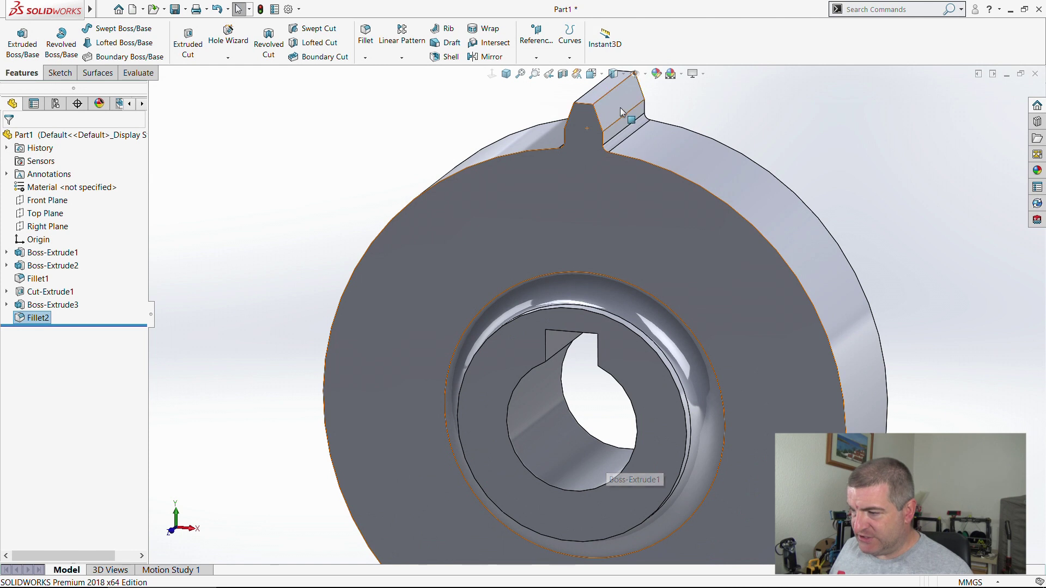
- Circular-pattern Boss-Extrude3 around the bore face, 30 instances over 360°
left_click(409, 58)
left_click(417, 87)
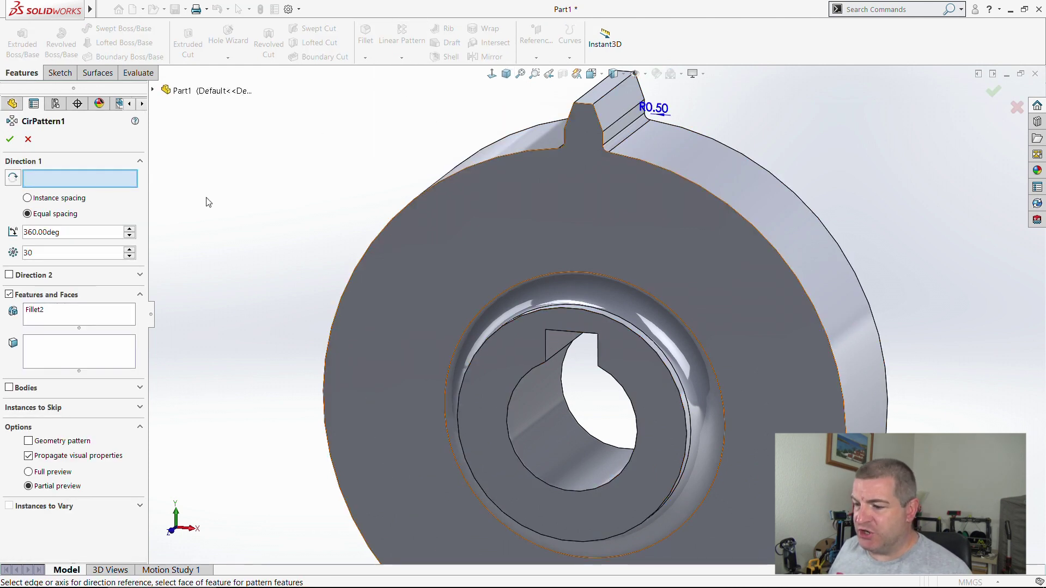
left_click(551, 443)
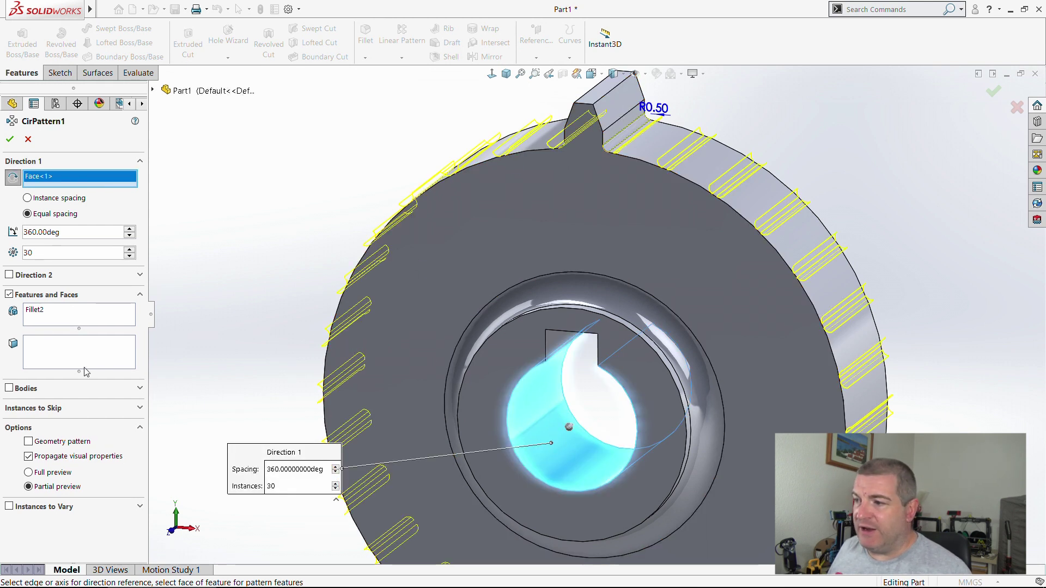
left_click(96, 318)
left_click(618, 96)
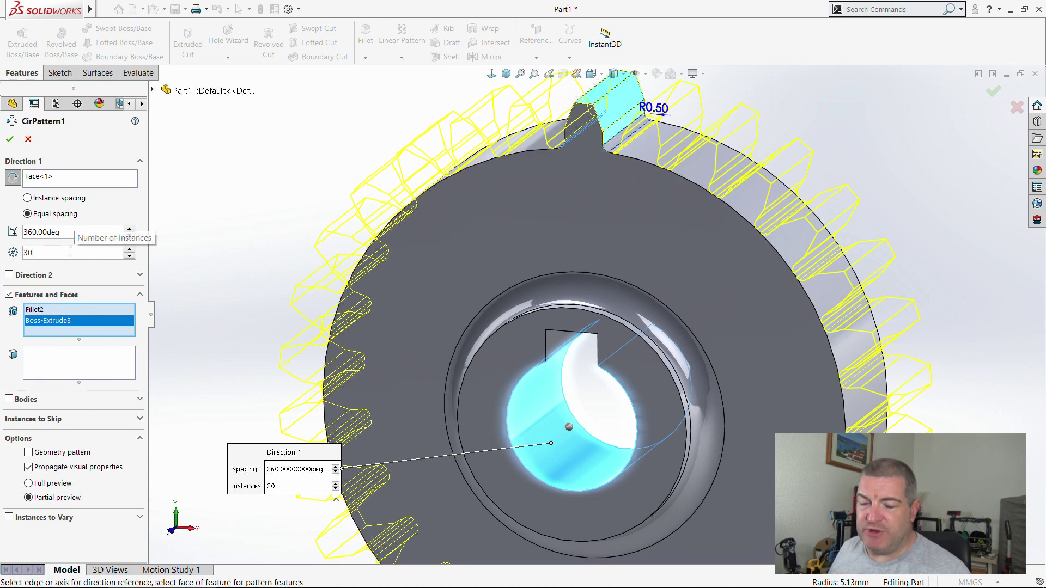
left_click(994, 94)
scroll(660, 262, "down", 3)
scroll(611, 349, "up", 2)
scroll(611, 349, "down", 1)
scroll(568, 322, "down", 3)
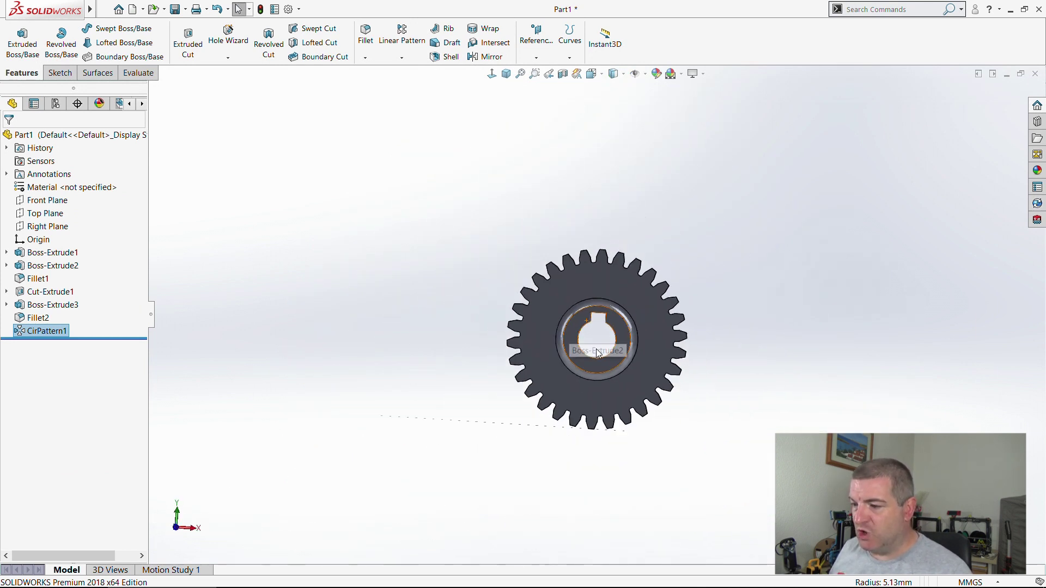
scroll(600, 332, "up", 3)
middle_click_drag(600, 332, 706, 269)
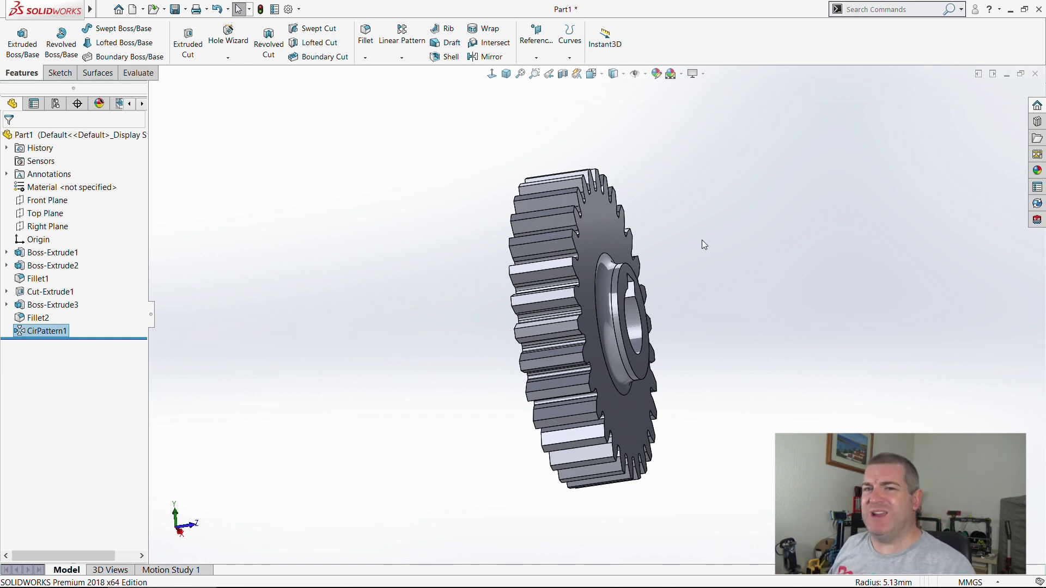
middle_click_drag(678, 253, 632, 285)
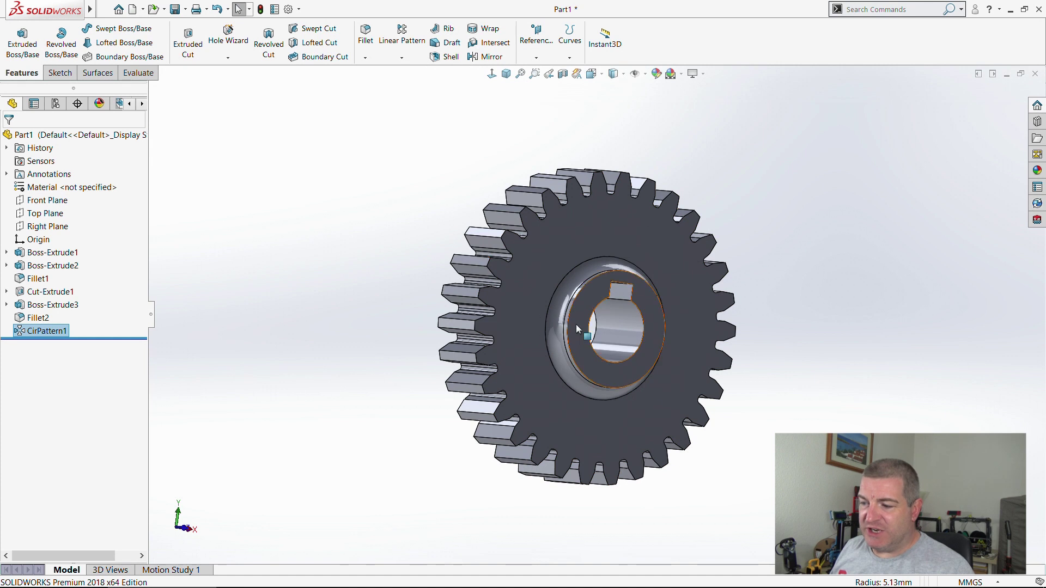
middle_click_drag(564, 315, 578, 342)
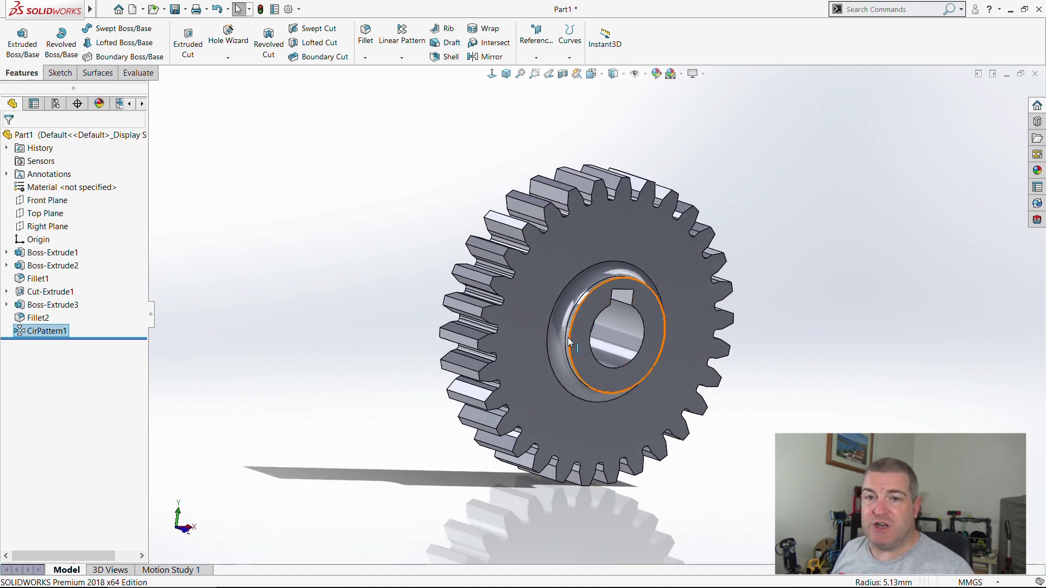
middle_click_drag(452, 252, 429, 328)
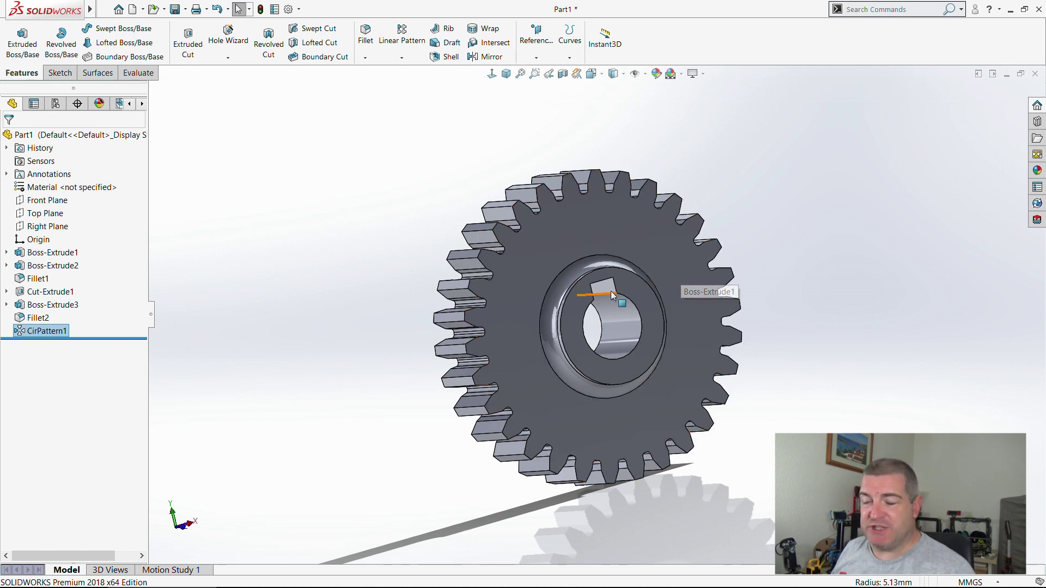
middle_click_drag(560, 302, 582, 321)
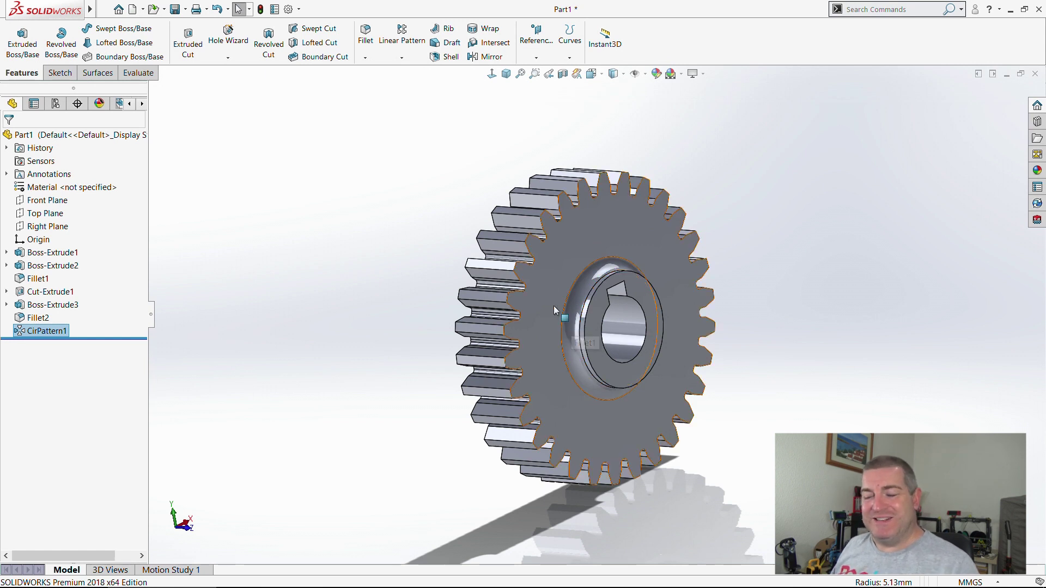
middle_click_drag(554, 297, 555, 299)
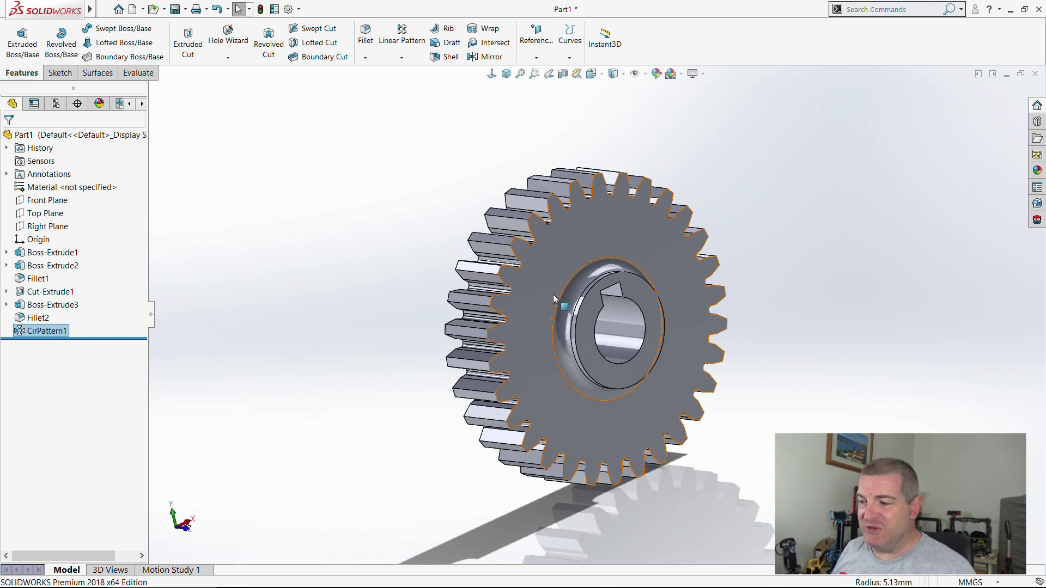
middle_click_drag(554, 298, 537, 281)
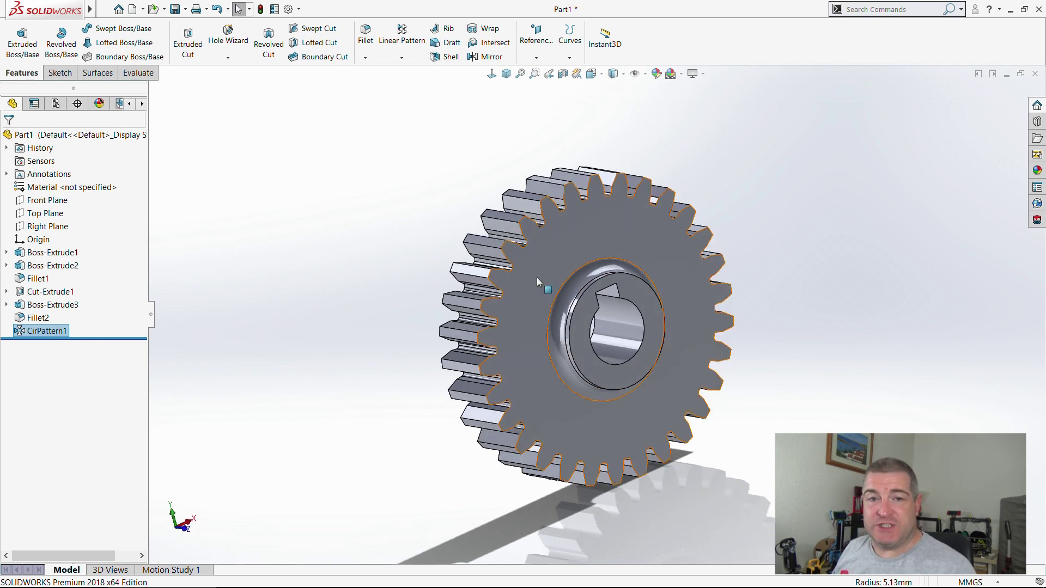